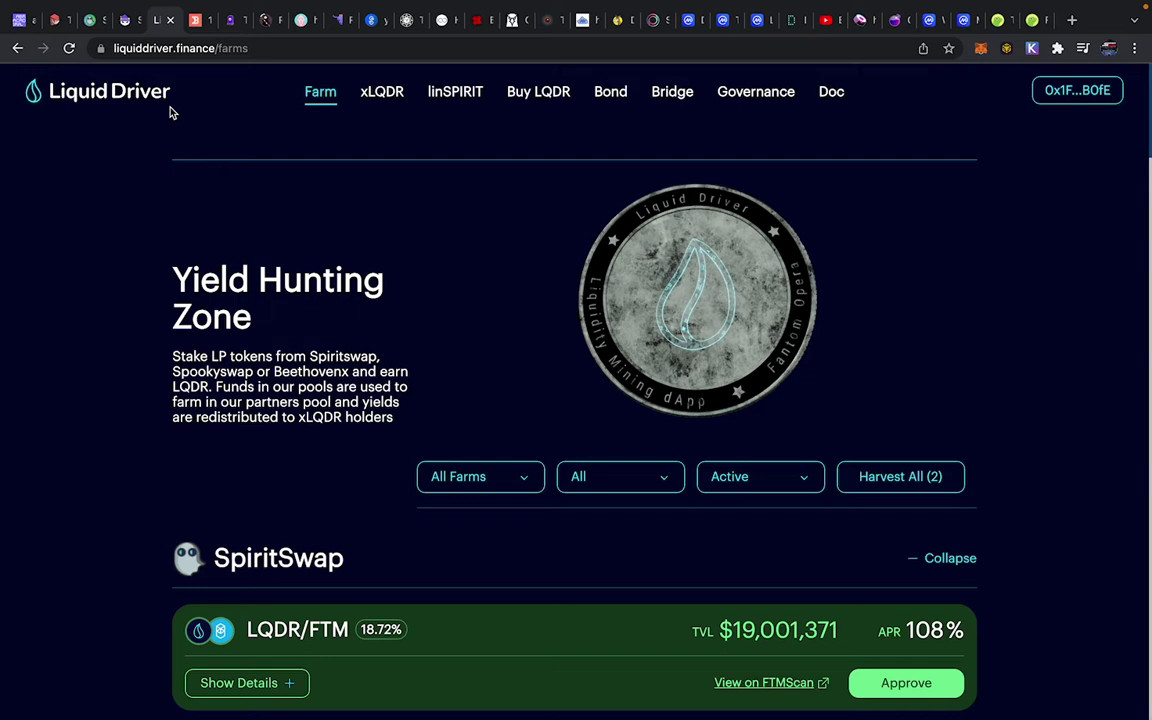
Open Liquid Driver's xLQDR page and review the lock statistics, the Generate xLQDR form and the Revenue Sharing Vault APRs.
{"action": "left_click", "coordinate": [383, 94]}
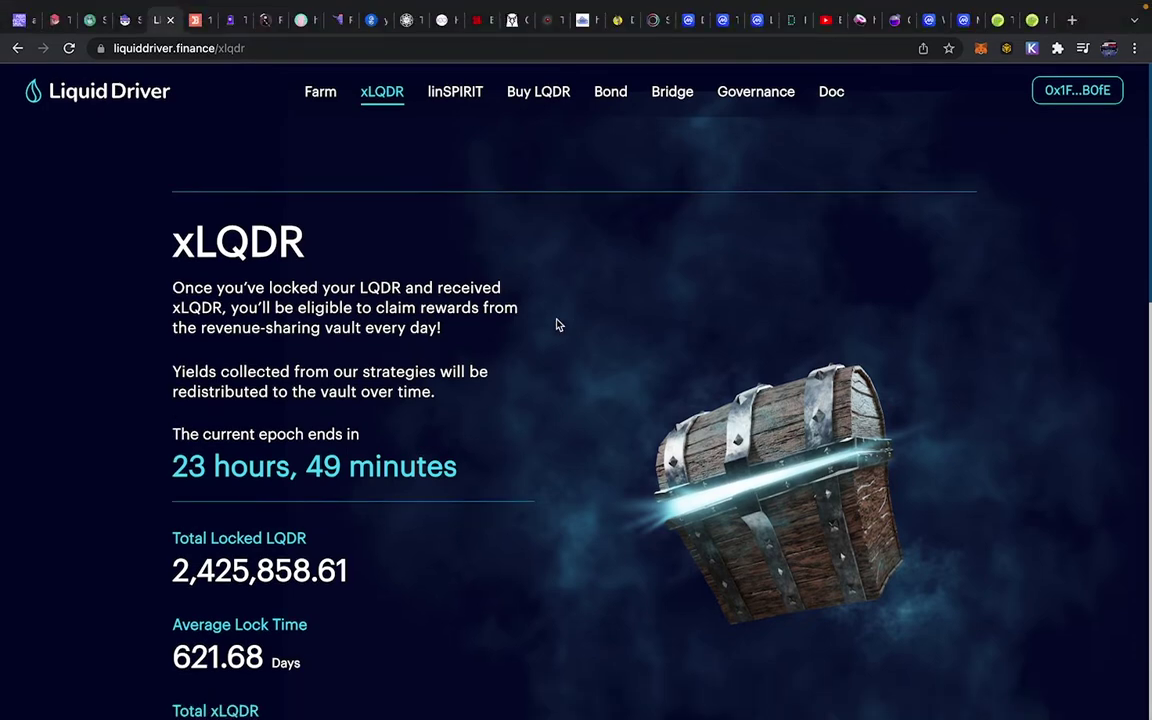
{"action": "scroll", "coordinate": [363, 356], "scroll_direction": "down", "scroll_amount": 2}
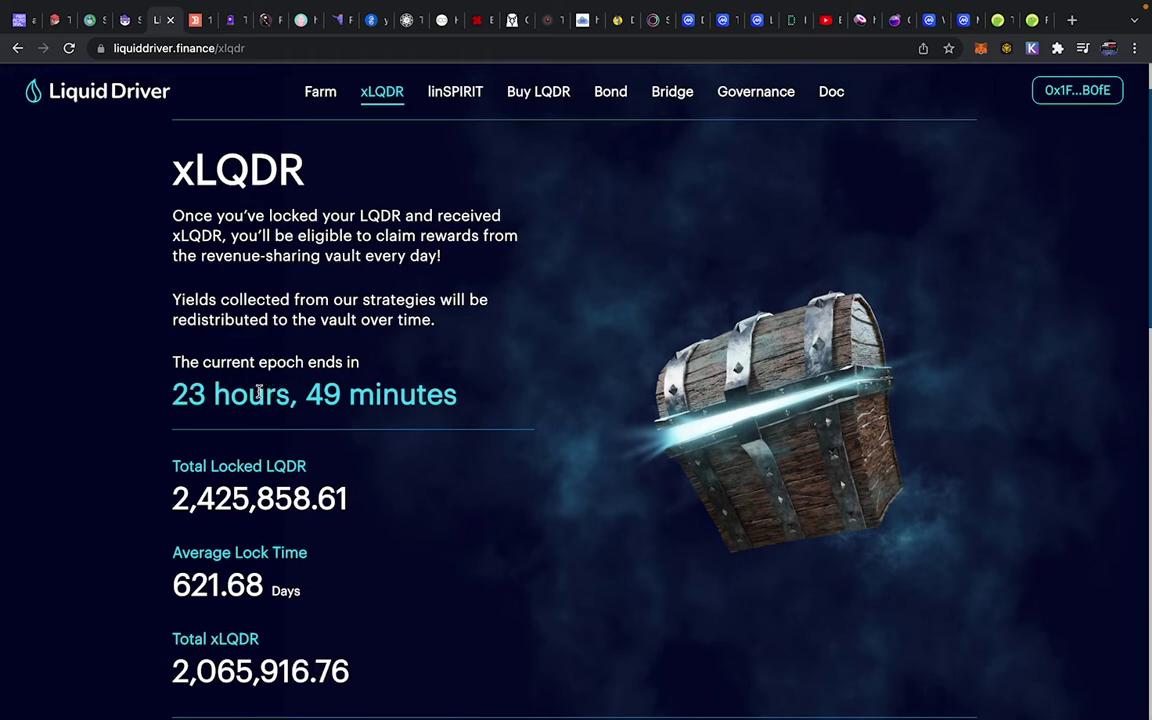
{"action": "scroll", "coordinate": [350, 489], "scroll_direction": "down", "scroll_amount": 3}
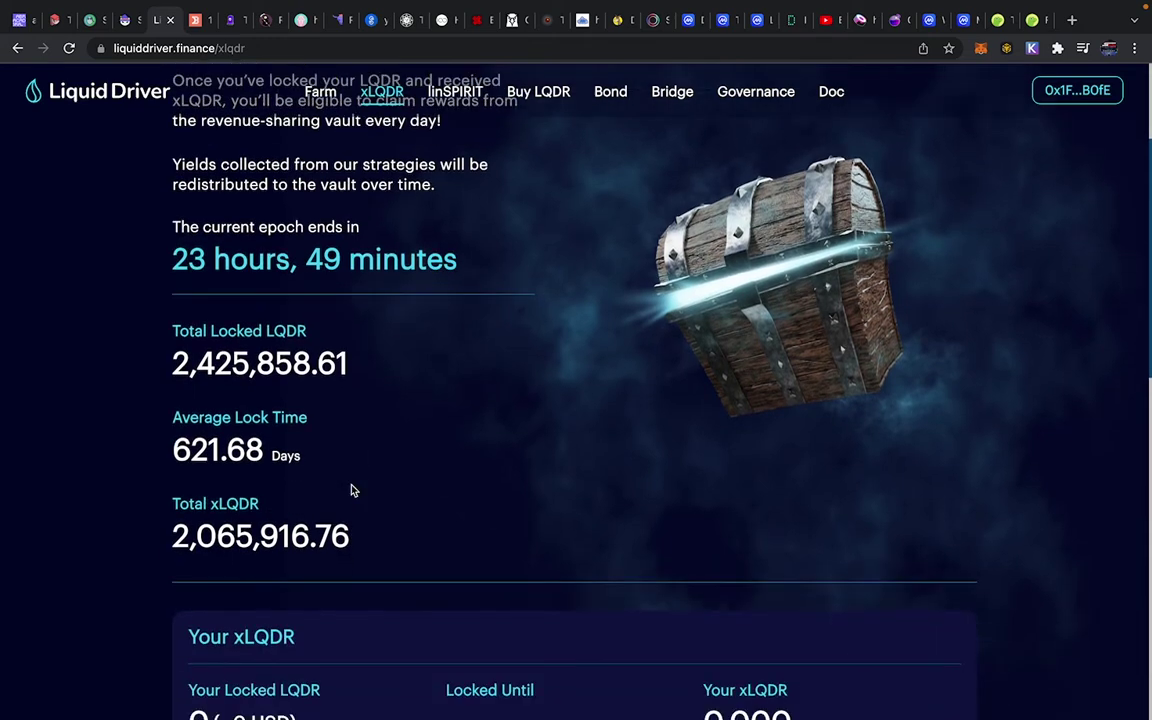
{"action": "scroll", "coordinate": [196, 390], "scroll_direction": "up", "scroll_amount": 2}
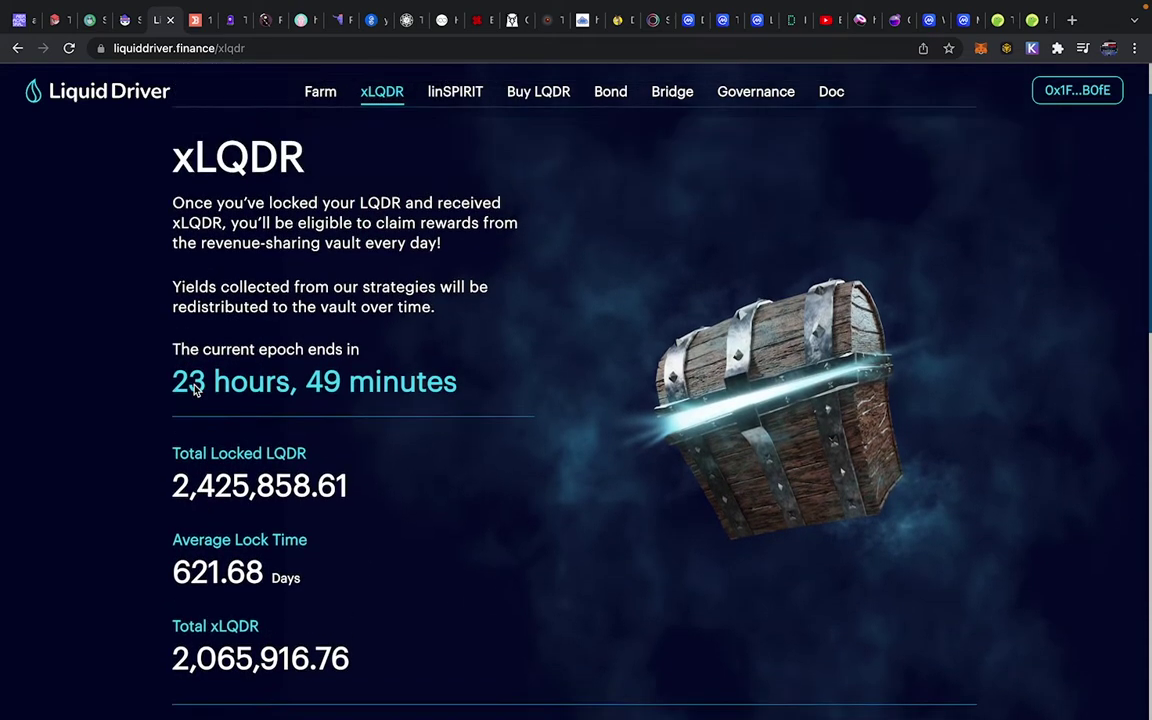
{"action": "scroll", "coordinate": [194, 388], "scroll_direction": "down", "scroll_amount": 1}
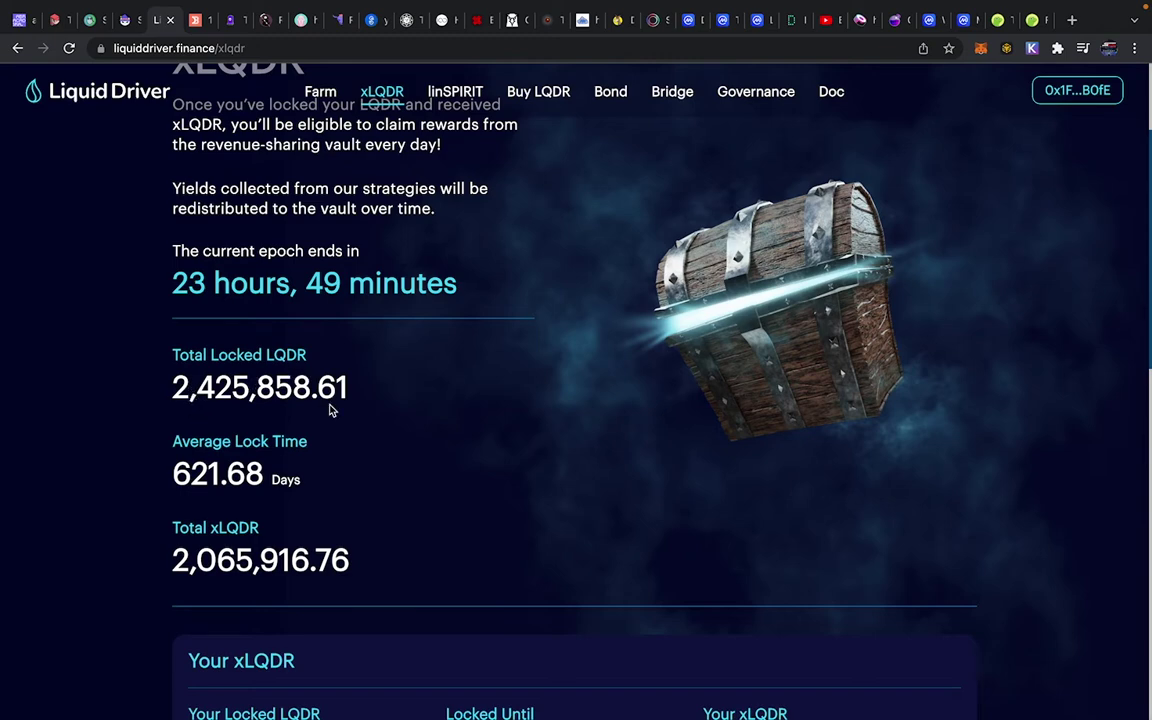
{"action": "scroll", "coordinate": [178, 470], "scroll_direction": "down", "scroll_amount": 2}
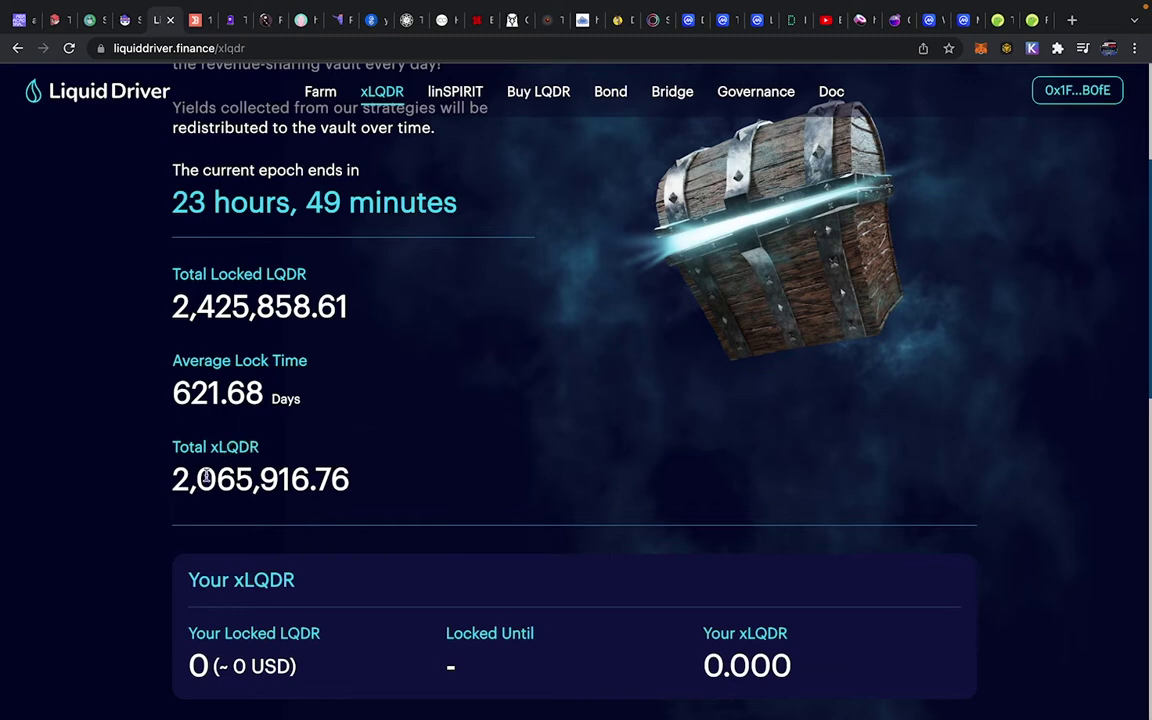
{"action": "scroll", "coordinate": [345, 442], "scroll_direction": "up", "scroll_amount": 3}
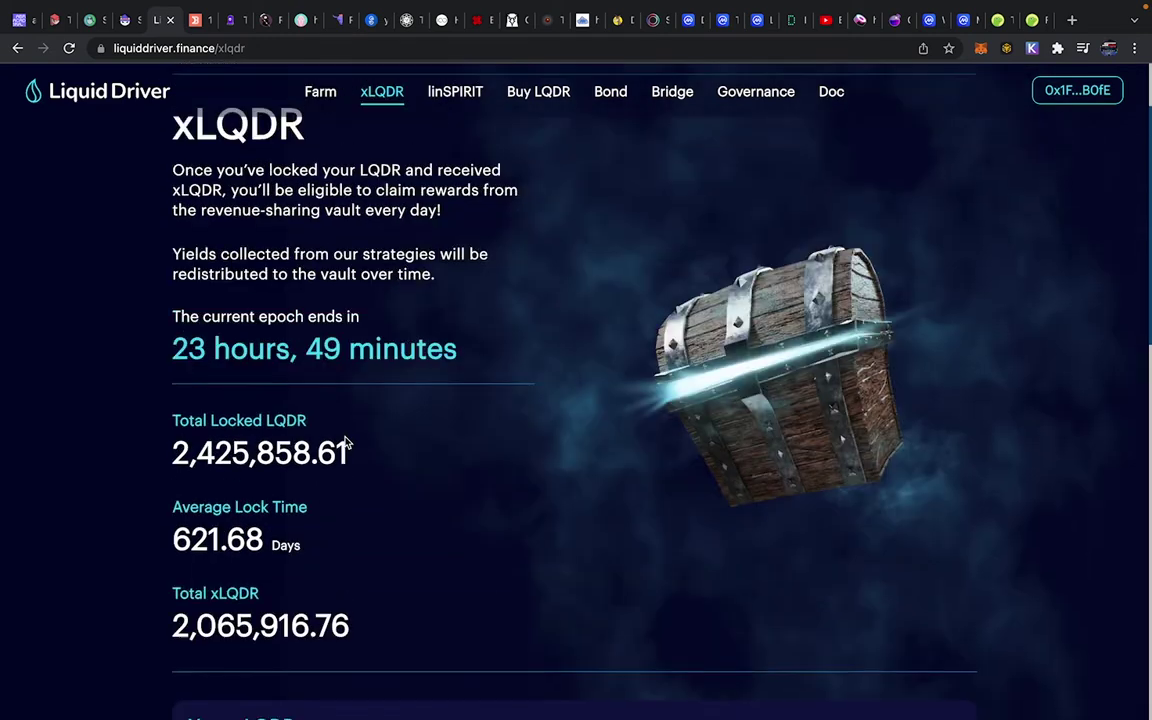
{"action": "scroll", "coordinate": [345, 440], "scroll_direction": "down", "scroll_amount": 3}
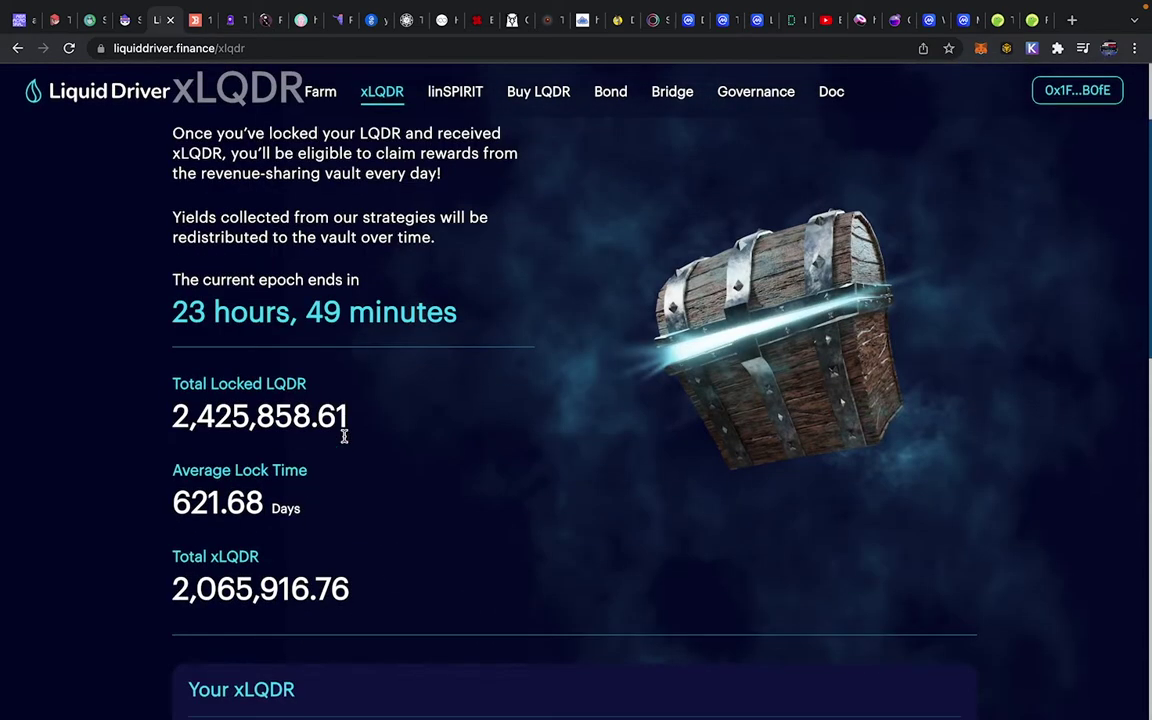
{"action": "scroll", "coordinate": [345, 442], "scroll_direction": "down", "scroll_amount": 5}
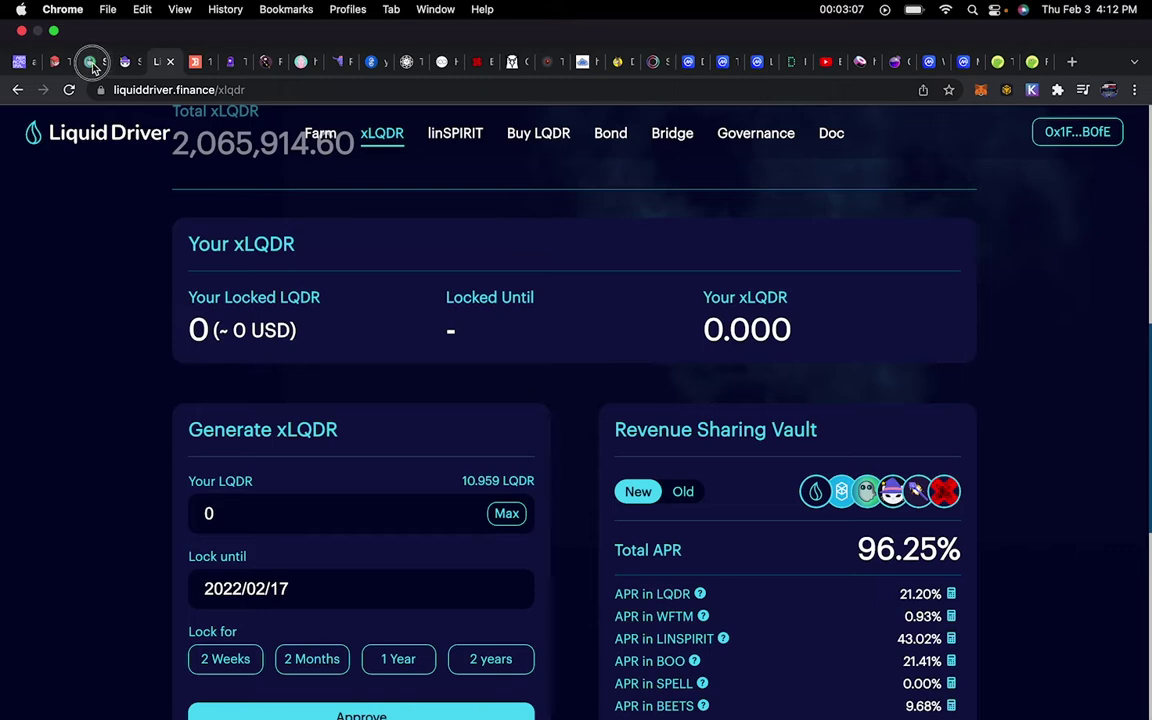
Look over the SpiritSwap and SpookySwap farm lists and return to Liquid Driver's xLQDR page.
{"action": "left_click", "coordinate": [89, 61]}
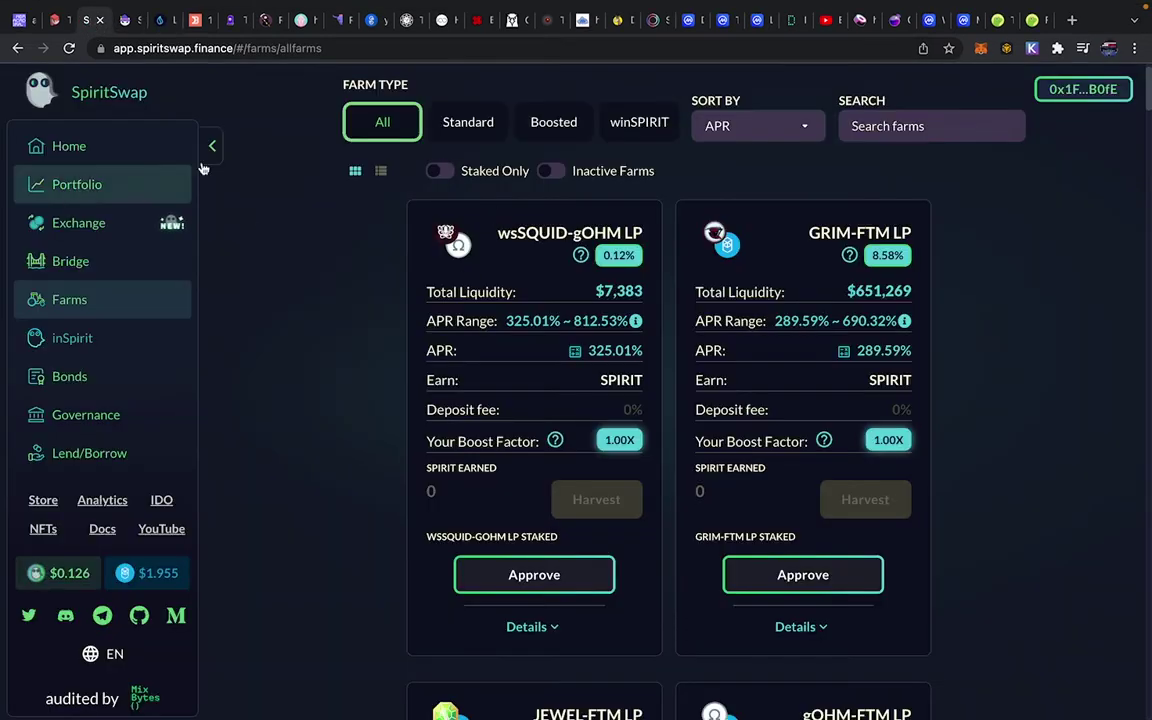
{"action": "left_click", "coordinate": [114, 22]}
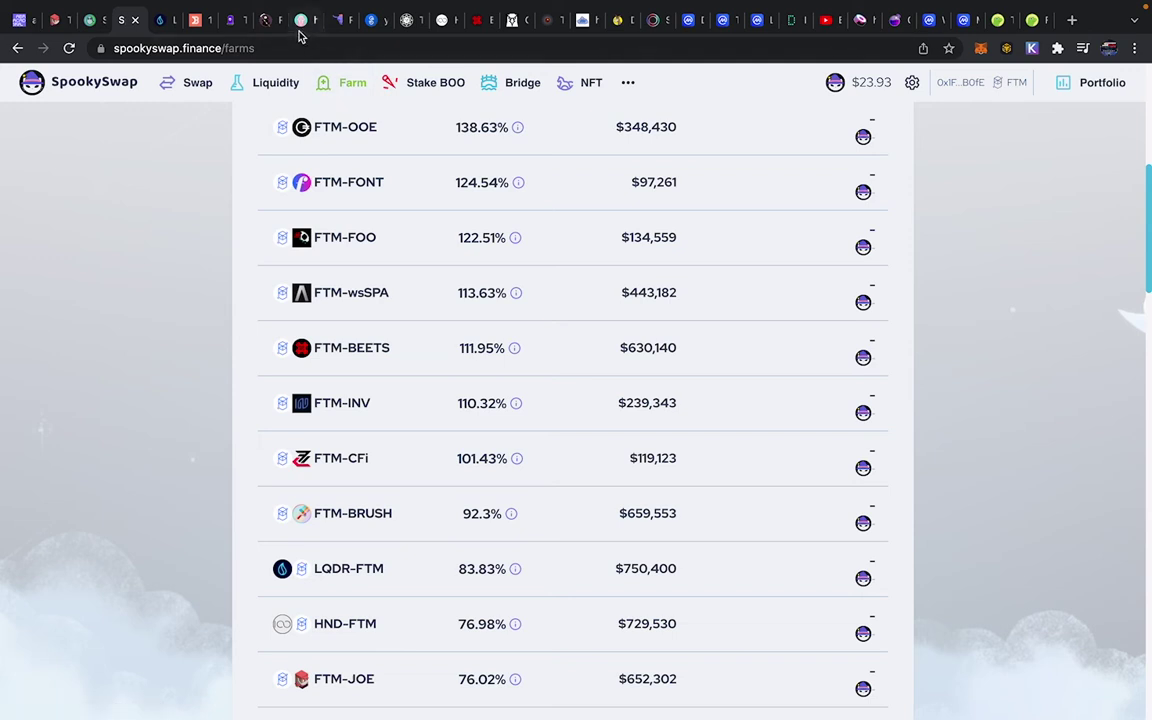
{"action": "left_click", "coordinate": [157, 22]}
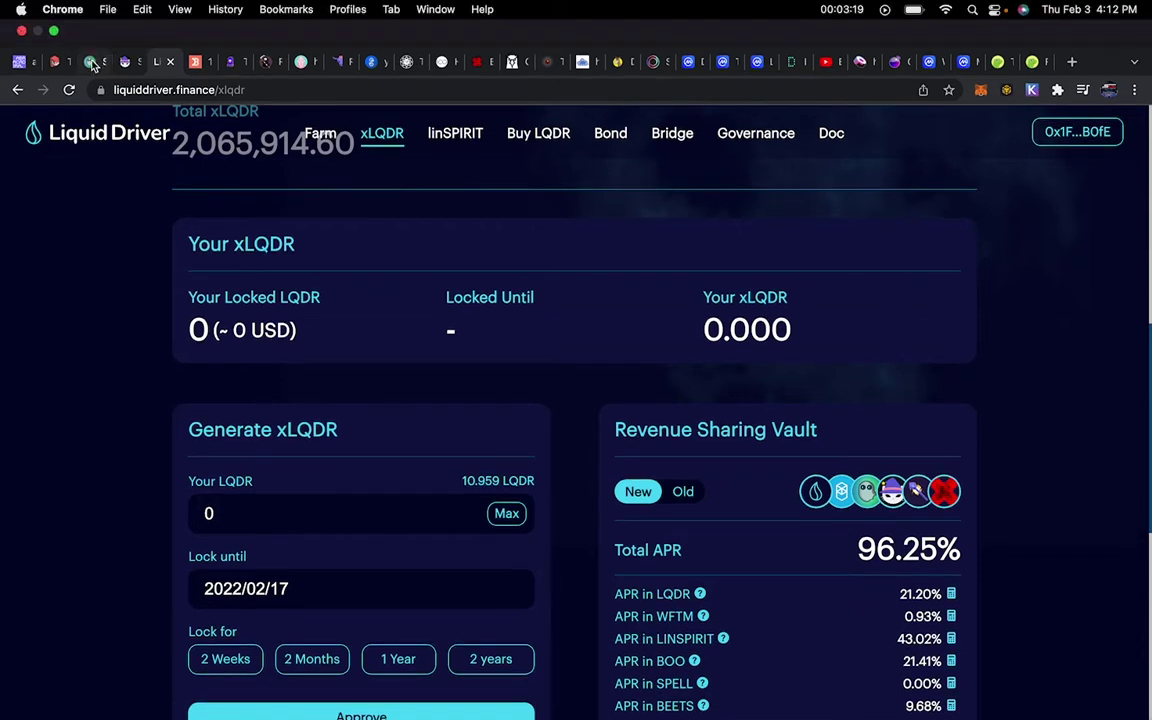
Reload the SpiritSwap farms page and return to the Revenue Sharing Vault on Liquid Driver's xLQDR page.
{"action": "left_click", "coordinate": [90, 62]}
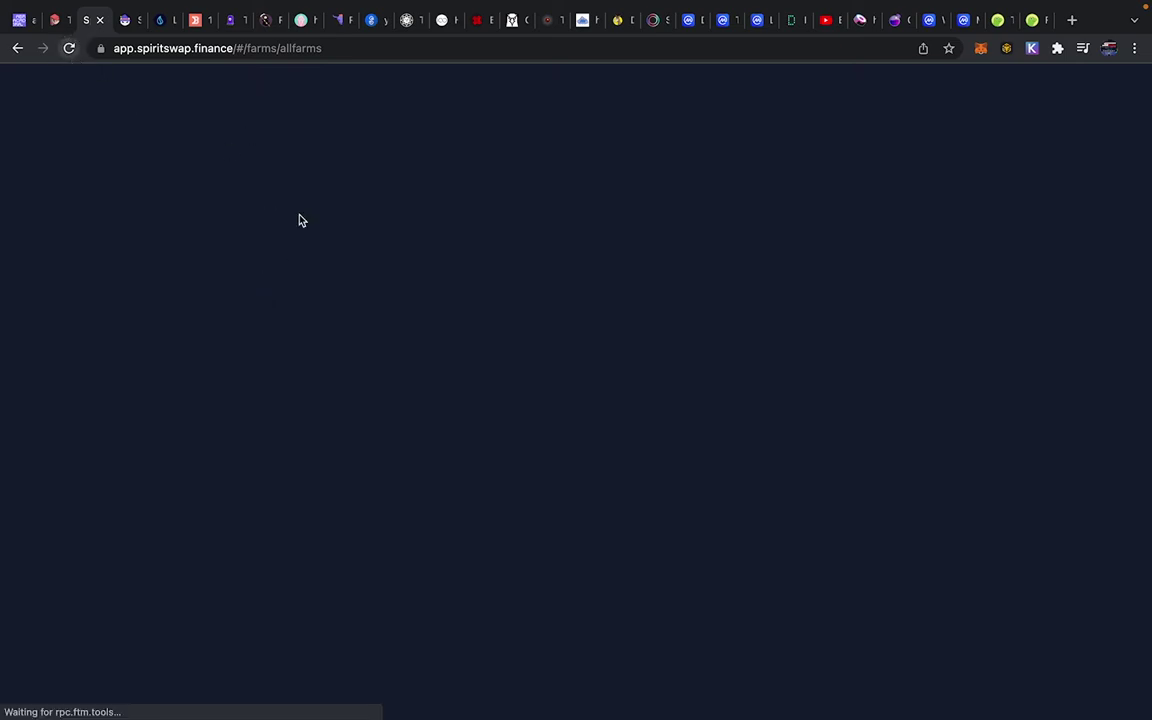
{"action": "key", "text": "super+r"}
{"action": "left_click", "coordinate": [161, 22]}
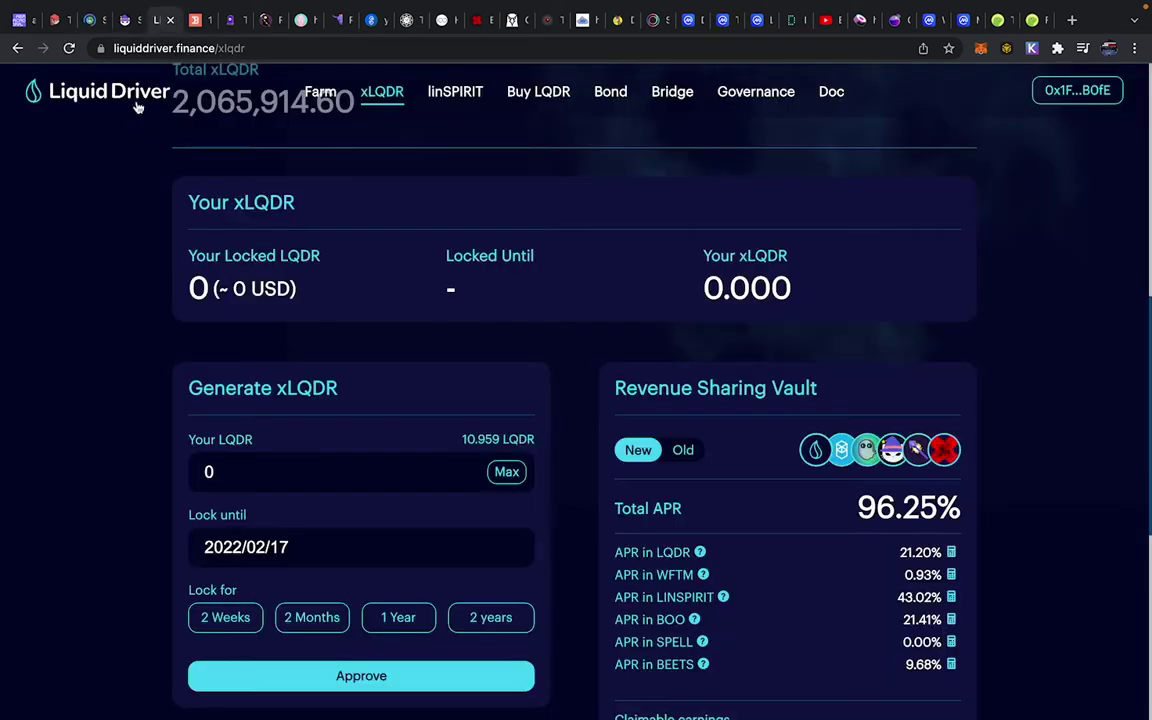
{"action": "left_click", "coordinate": [88, 26]}
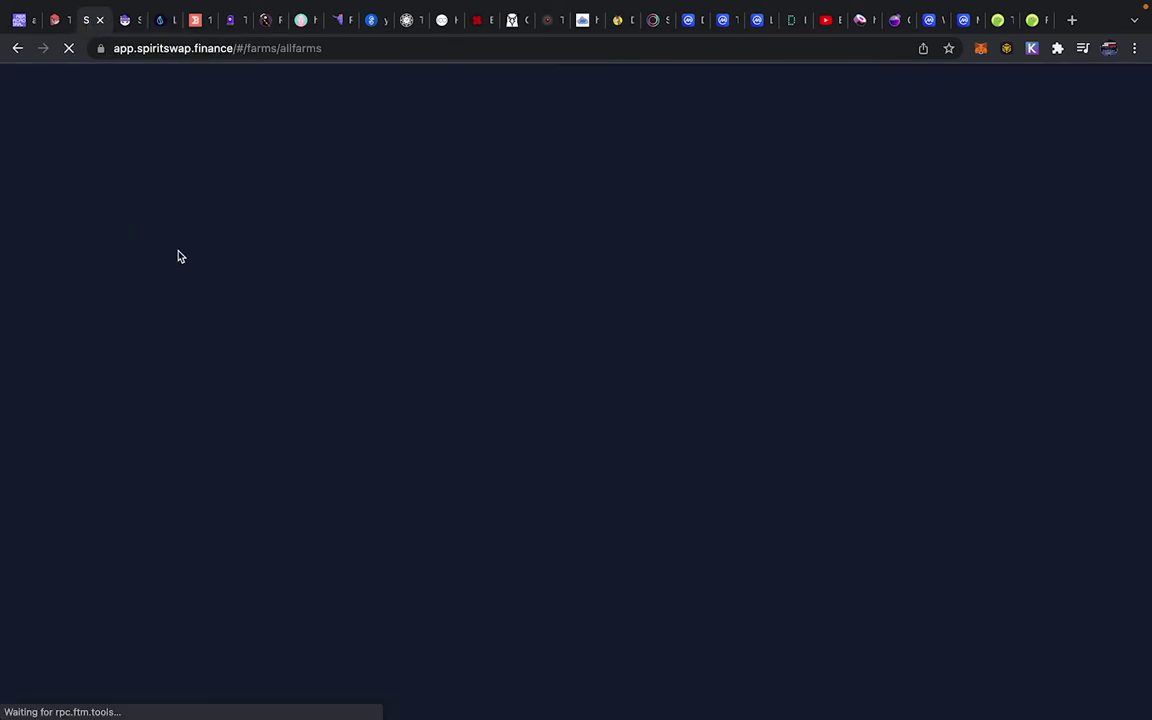
{"action": "left_click", "coordinate": [162, 22]}
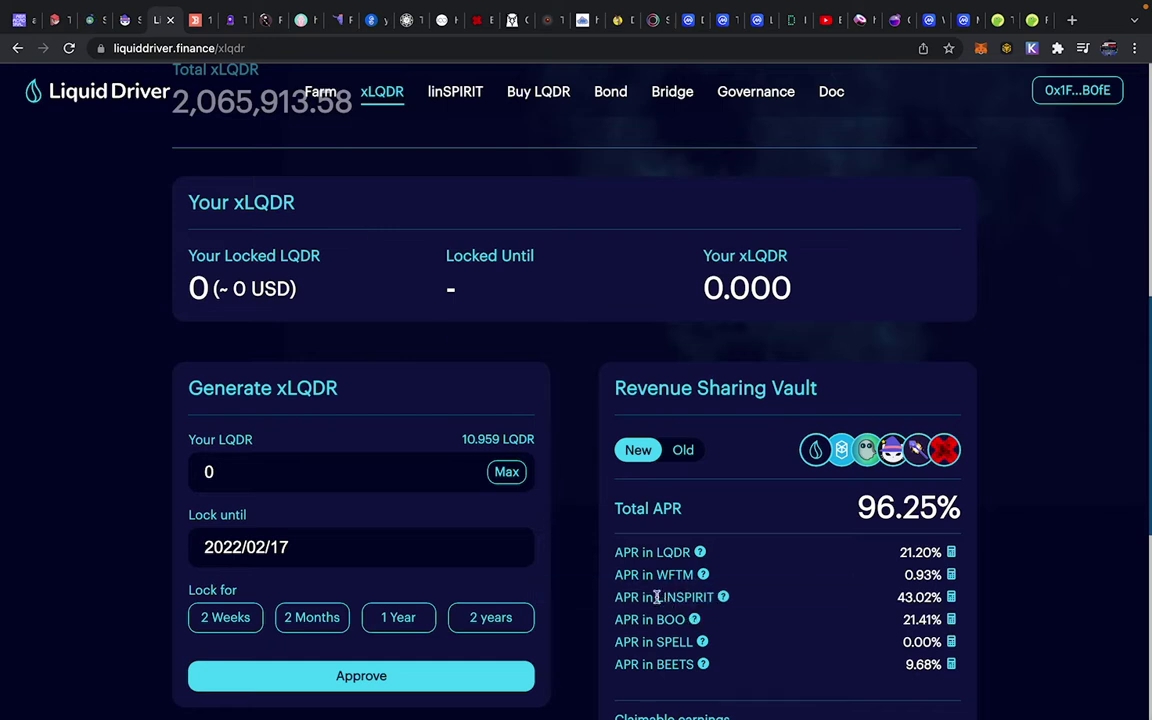
Open Liquid Driver's linSPIRIT page and examine the LiquidSwapper and the linSPIRIT fee distributor sections.
{"action": "left_click", "coordinate": [452, 96]}
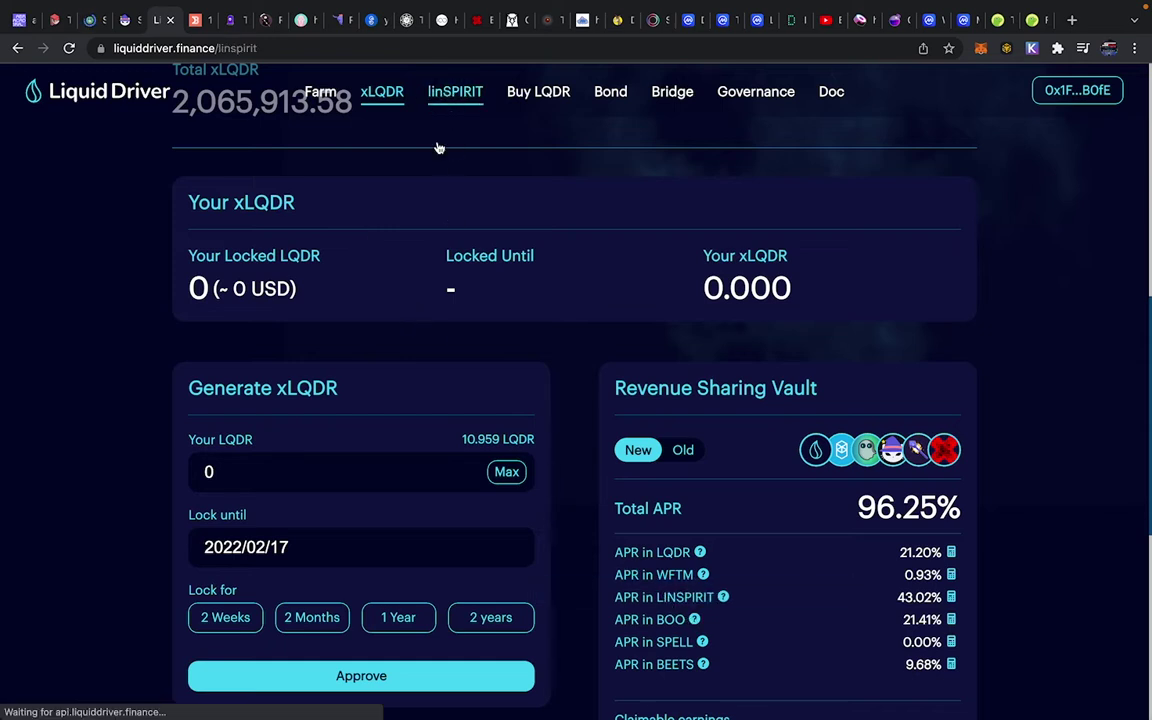
{"action": "scroll", "coordinate": [493, 360], "scroll_direction": "down", "scroll_amount": 5}
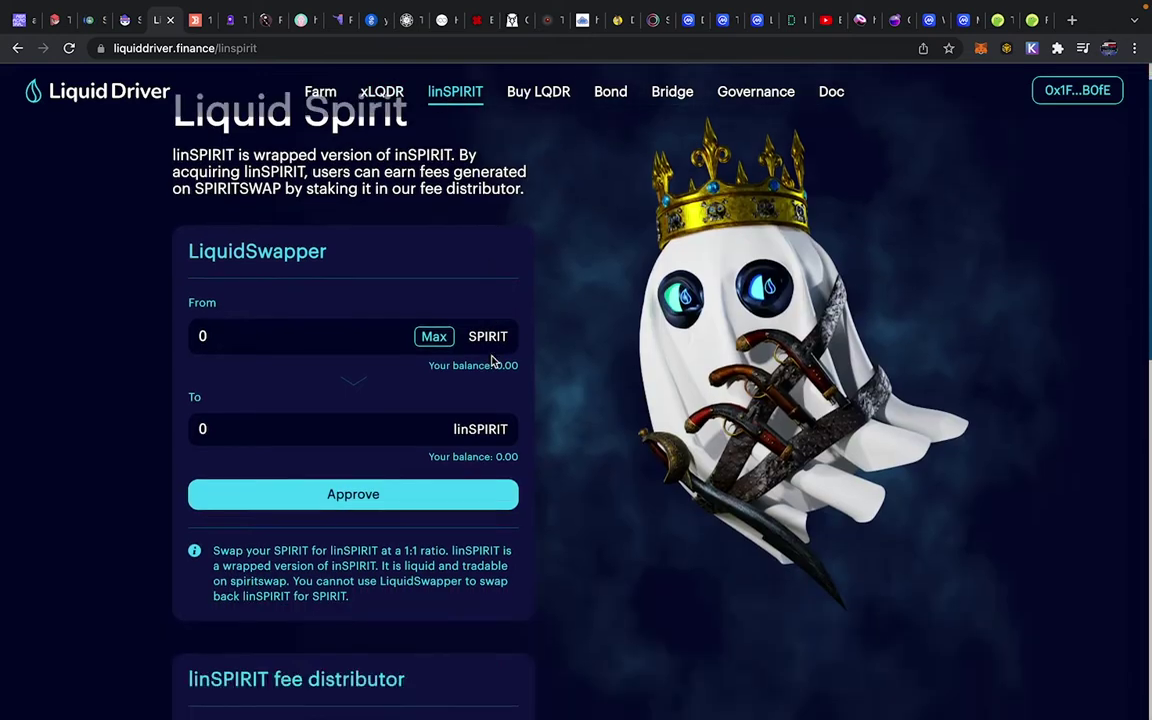
{"action": "scroll", "coordinate": [491, 361], "scroll_direction": "down", "scroll_amount": 1}
{"action": "scroll", "coordinate": [491, 361], "scroll_direction": "up", "scroll_amount": 3}
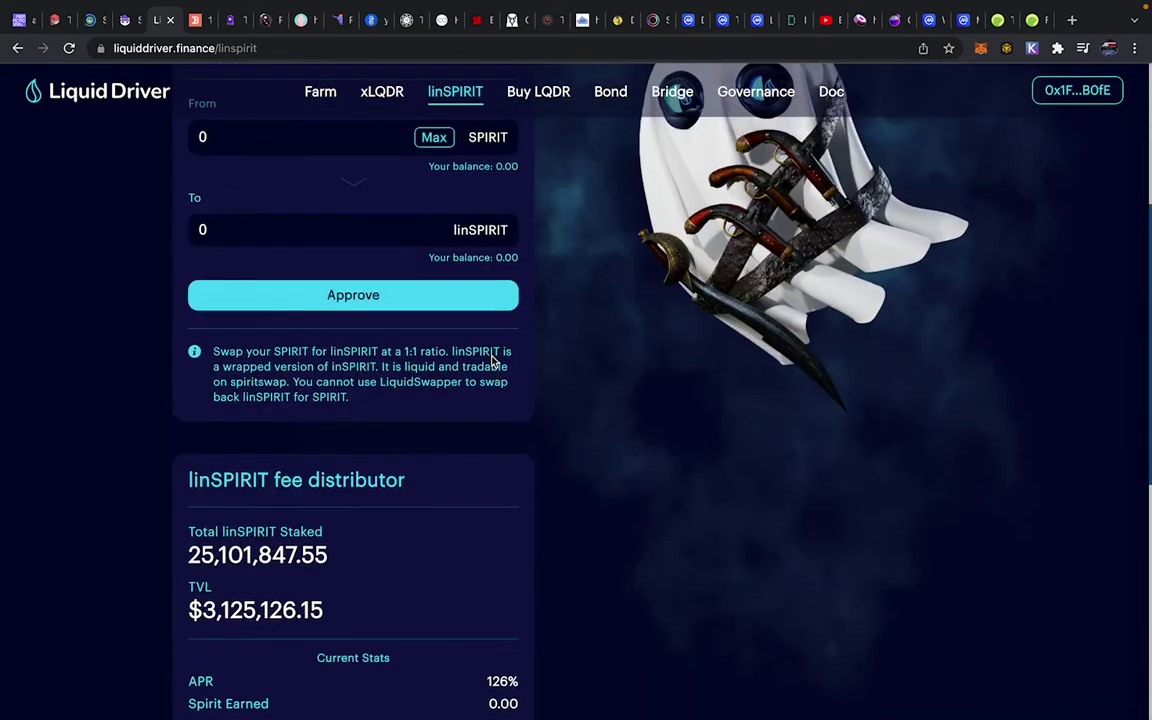
{"action": "scroll", "coordinate": [491, 361], "scroll_direction": "down", "scroll_amount": 4}
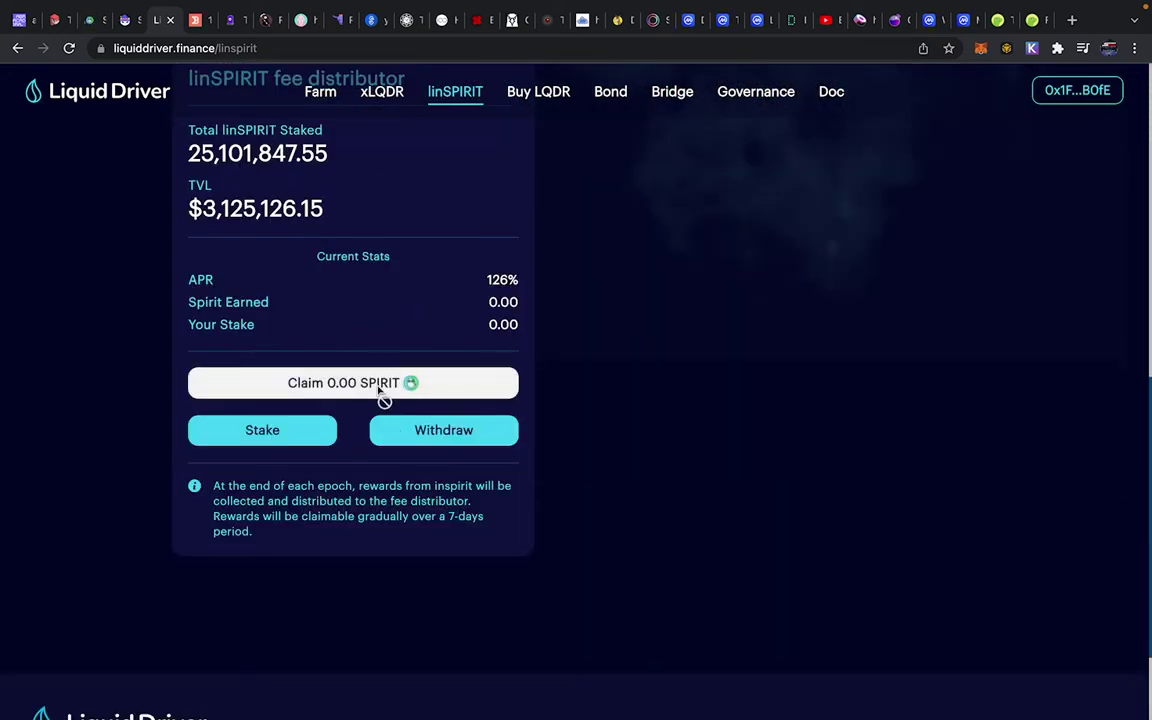
{"action": "scroll", "coordinate": [380, 396], "scroll_direction": "up", "scroll_amount": 1}
{"action": "scroll", "coordinate": [378, 391], "scroll_direction": "up", "scroll_amount": 7}
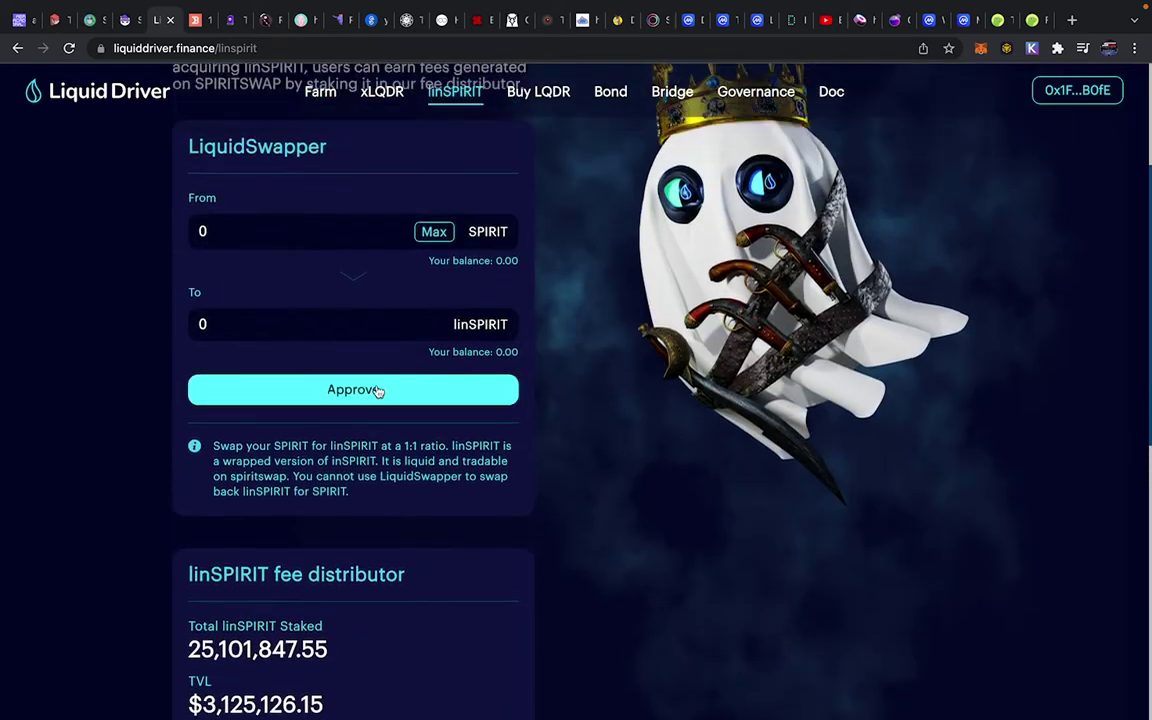
{"action": "scroll", "coordinate": [378, 391], "scroll_direction": "down", "scroll_amount": 2}
{"action": "scroll", "coordinate": [424, 347], "scroll_direction": "down", "scroll_amount": 2}
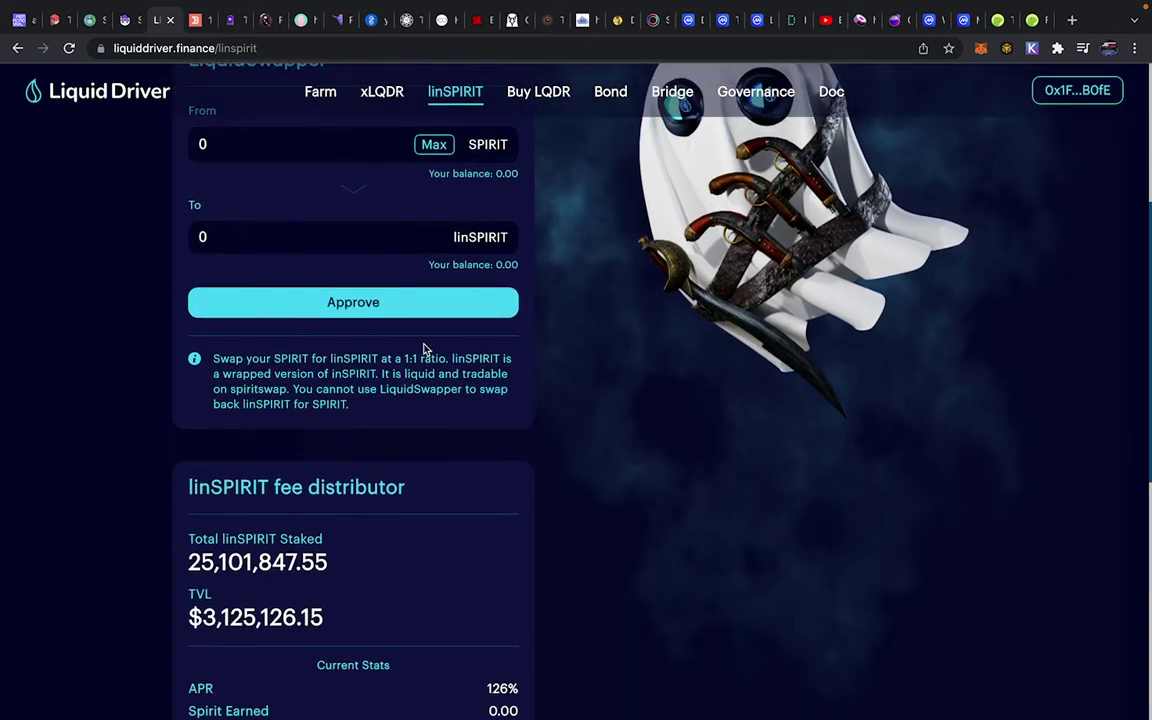
{"action": "scroll", "coordinate": [463, 337], "scroll_direction": "up", "scroll_amount": 2}
{"action": "scroll", "coordinate": [397, 259], "scroll_direction": "up", "scroll_amount": 1}
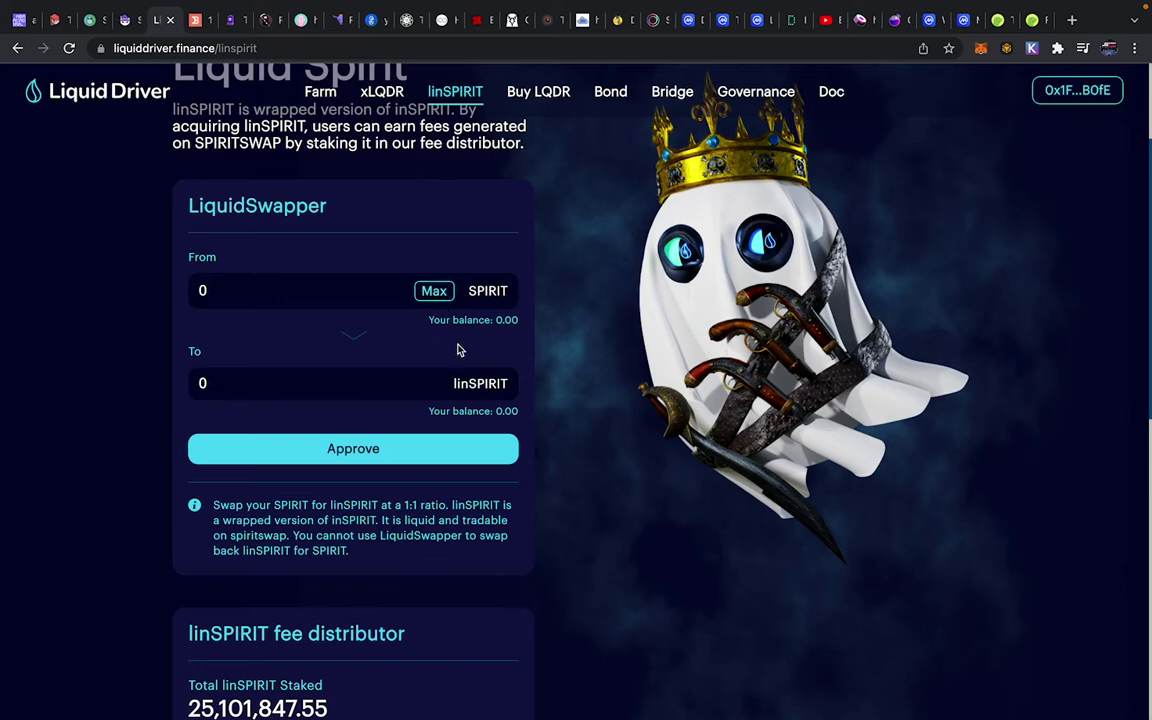
{"action": "scroll", "coordinate": [476, 393], "scroll_direction": "down", "scroll_amount": 2}
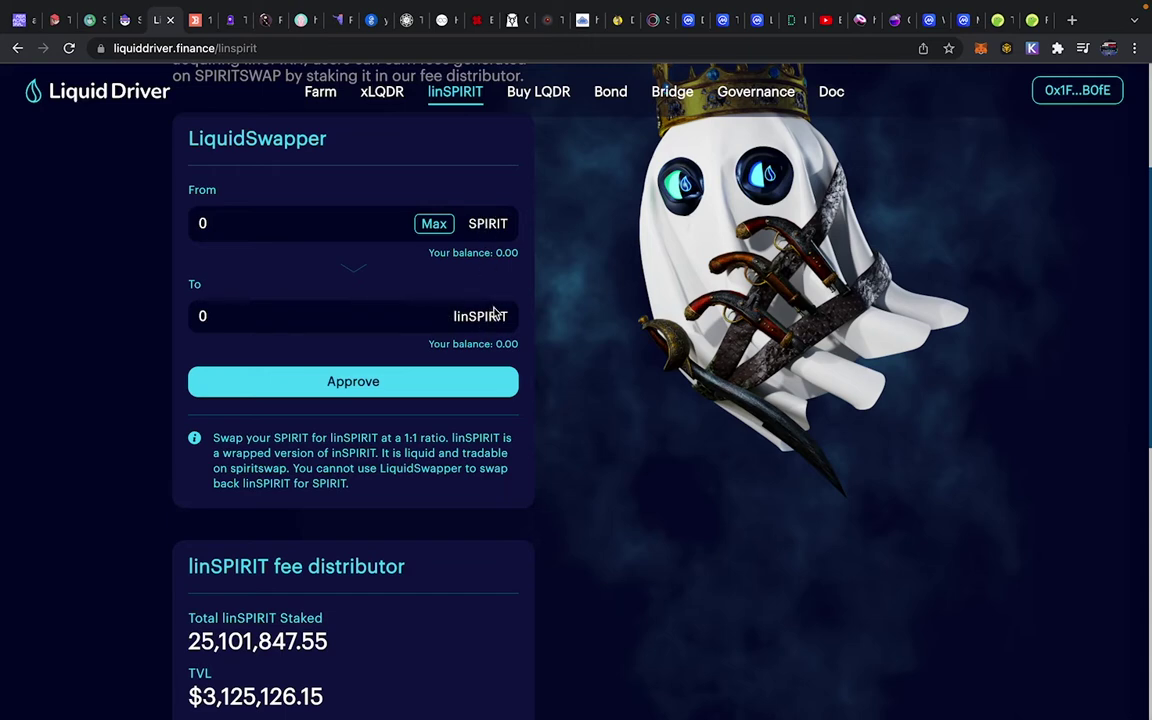
Check SpiritSwap's farms against the linSPIRIT swapper, and view the Spirit Stats on SpiritSwap's home page.
{"action": "left_click", "coordinate": [87, 19]}
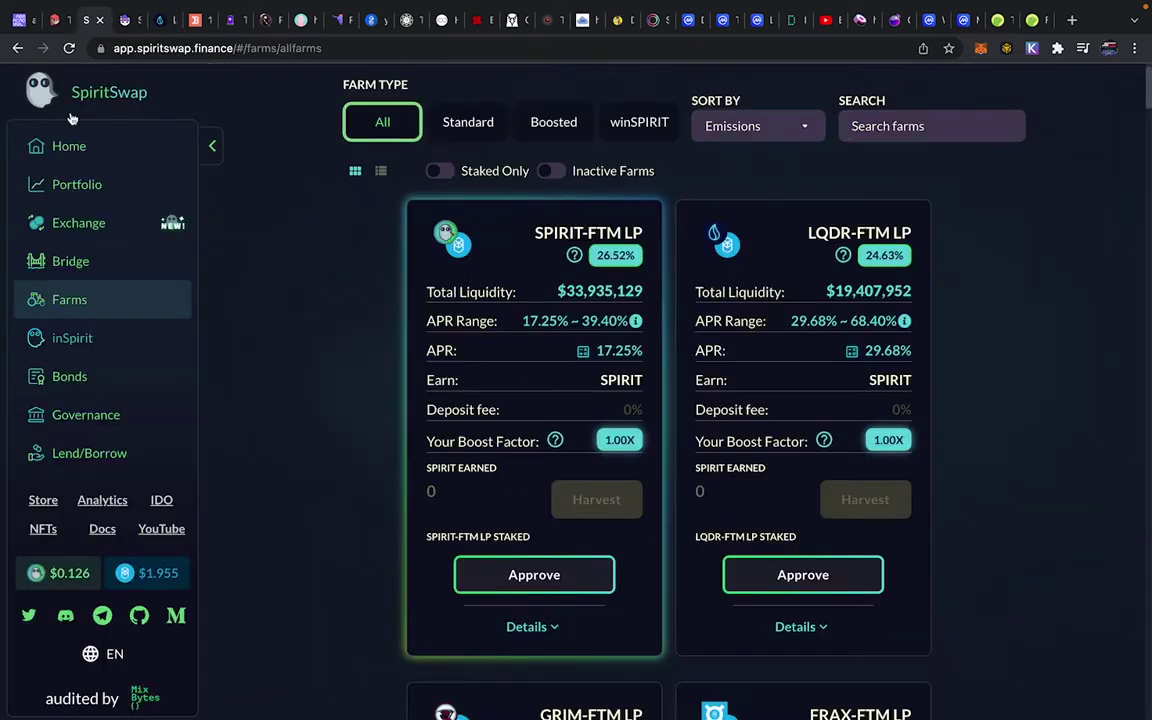
{"action": "left_click", "coordinate": [163, 22]}
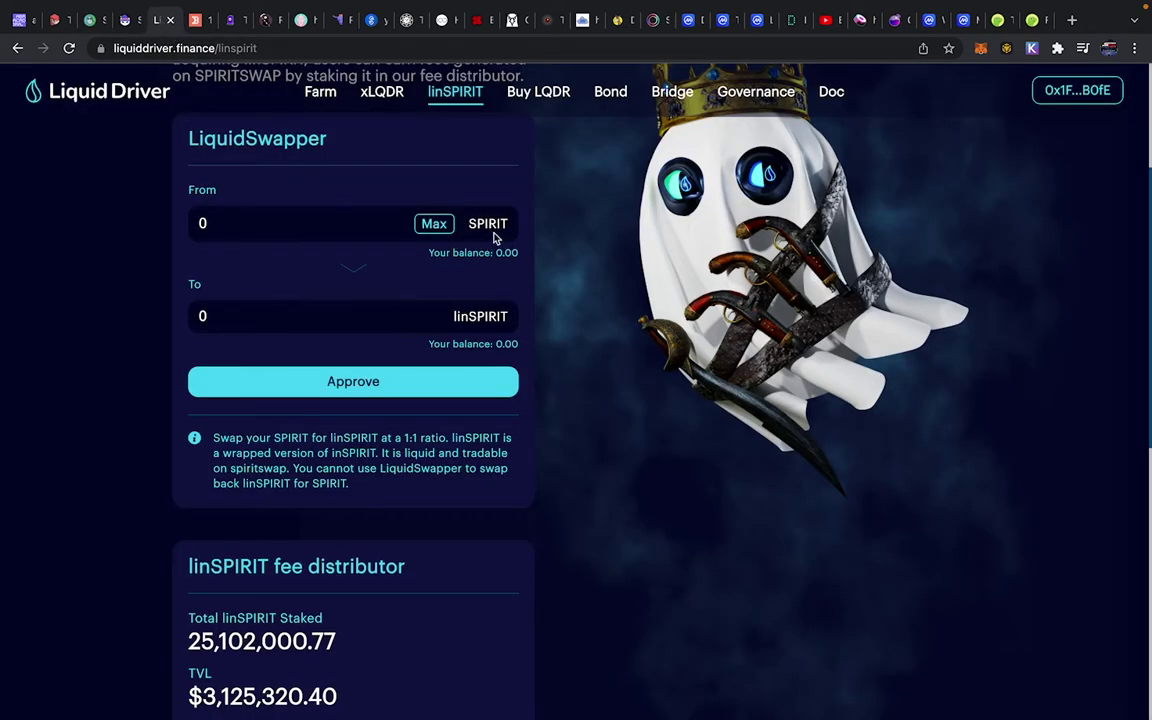
{"action": "left_click", "coordinate": [87, 20]}
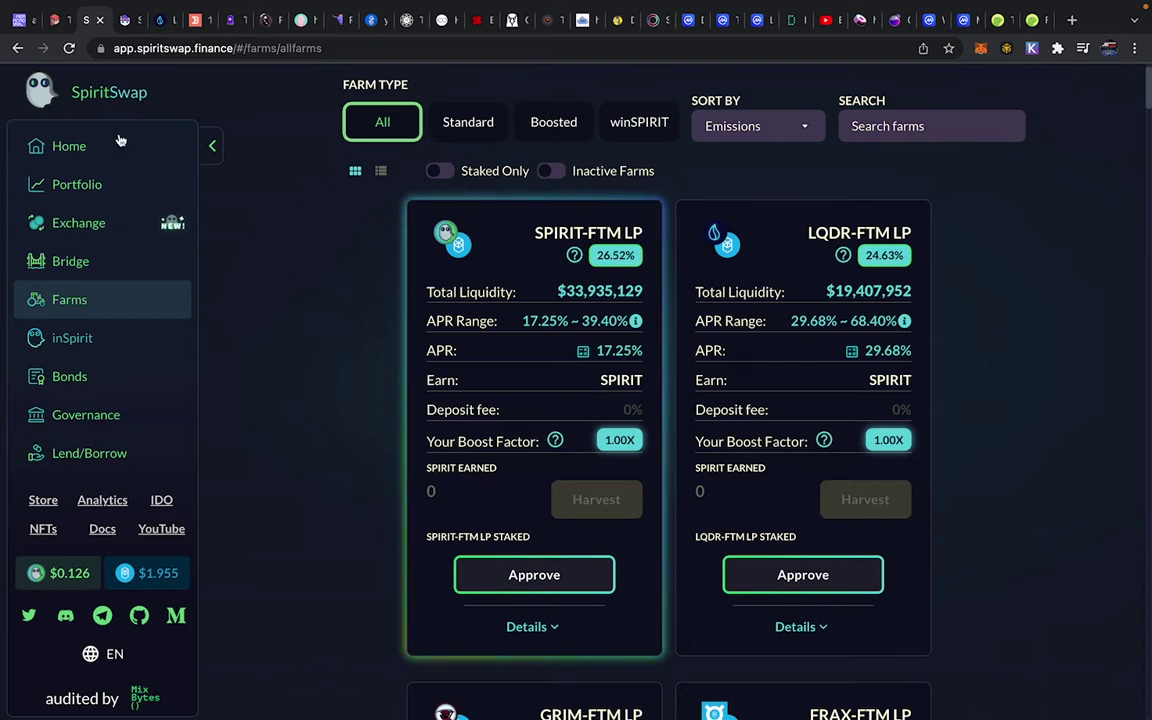
{"action": "left_click", "coordinate": [60, 146]}
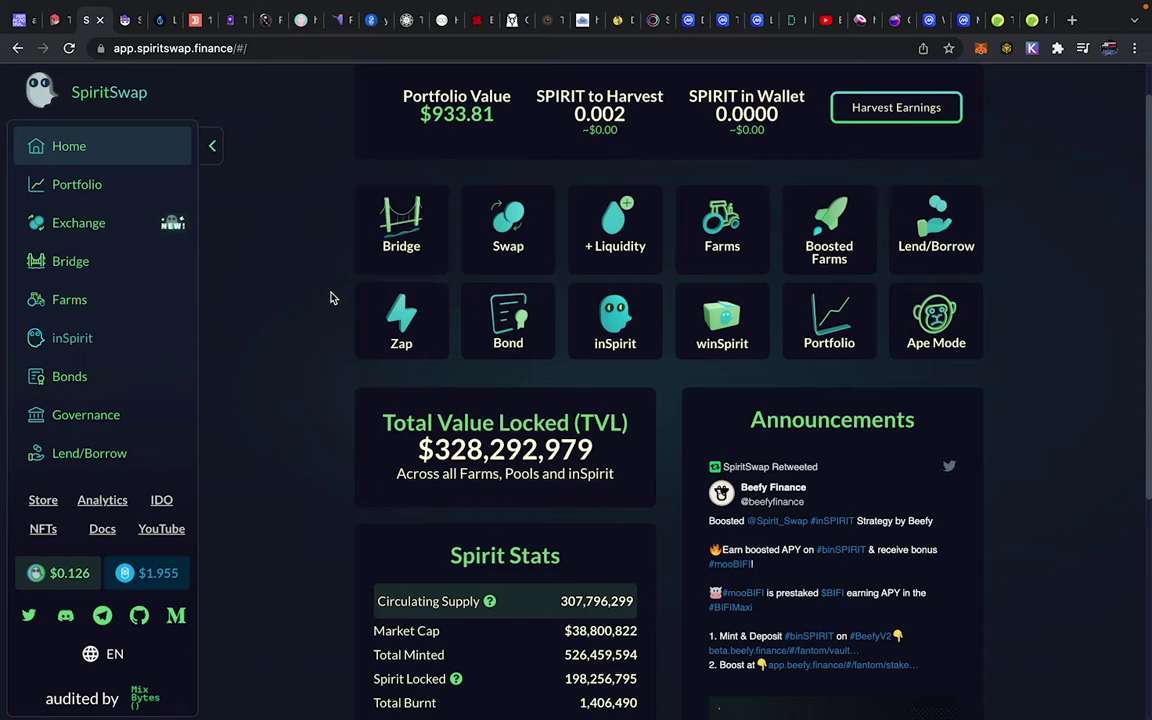
{"action": "scroll", "coordinate": [333, 310], "scroll_direction": "down", "scroll_amount": 2}
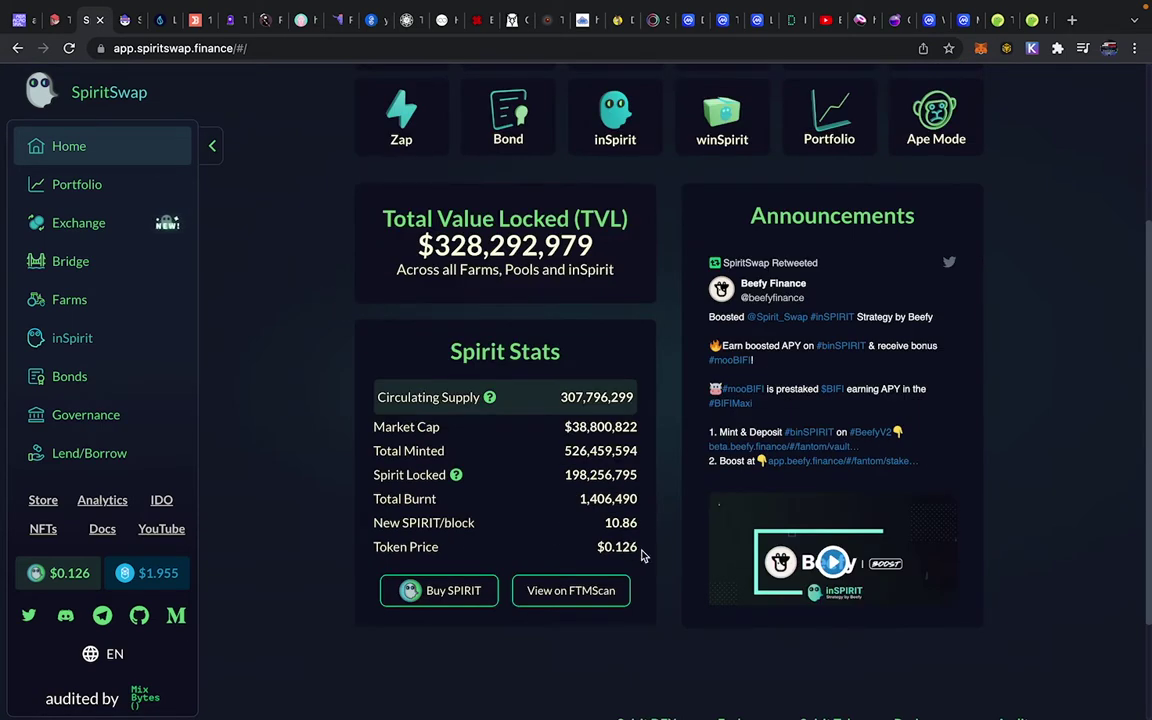
Return to Liquid Driver's linSPIRIT page and review the swap ratio note and the fee distributor's current stats.
{"action": "left_click", "coordinate": [164, 28]}
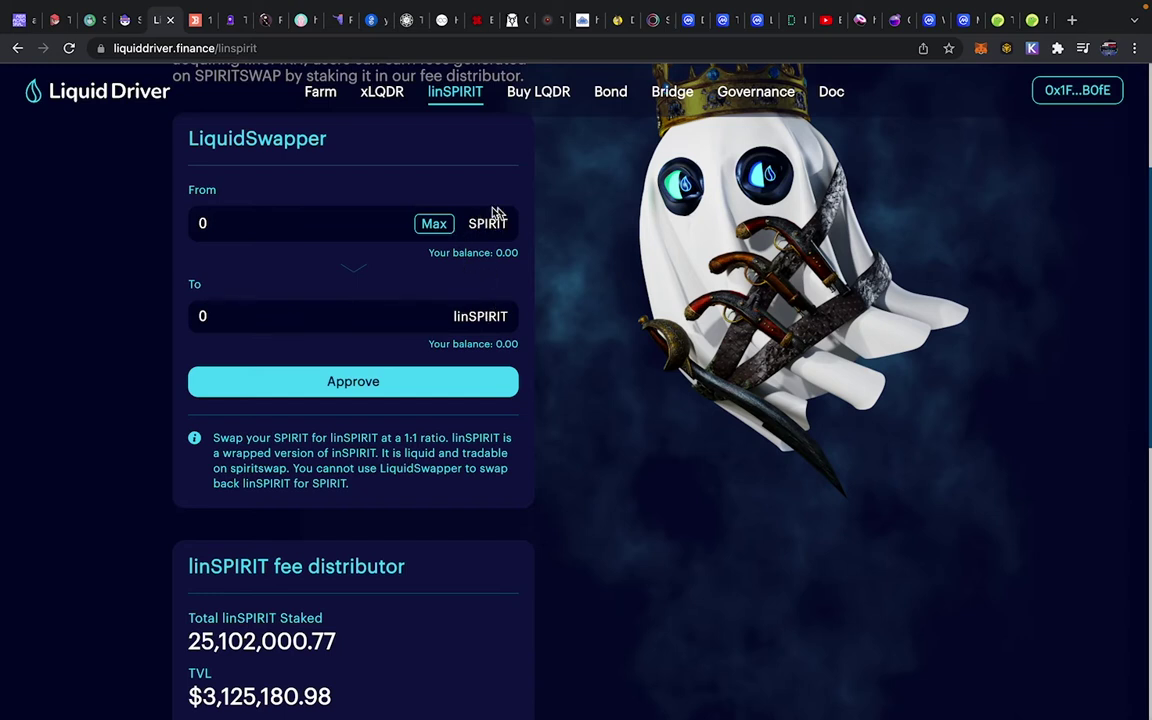
{"action": "scroll", "coordinate": [480, 318], "scroll_direction": "down", "scroll_amount": 1}
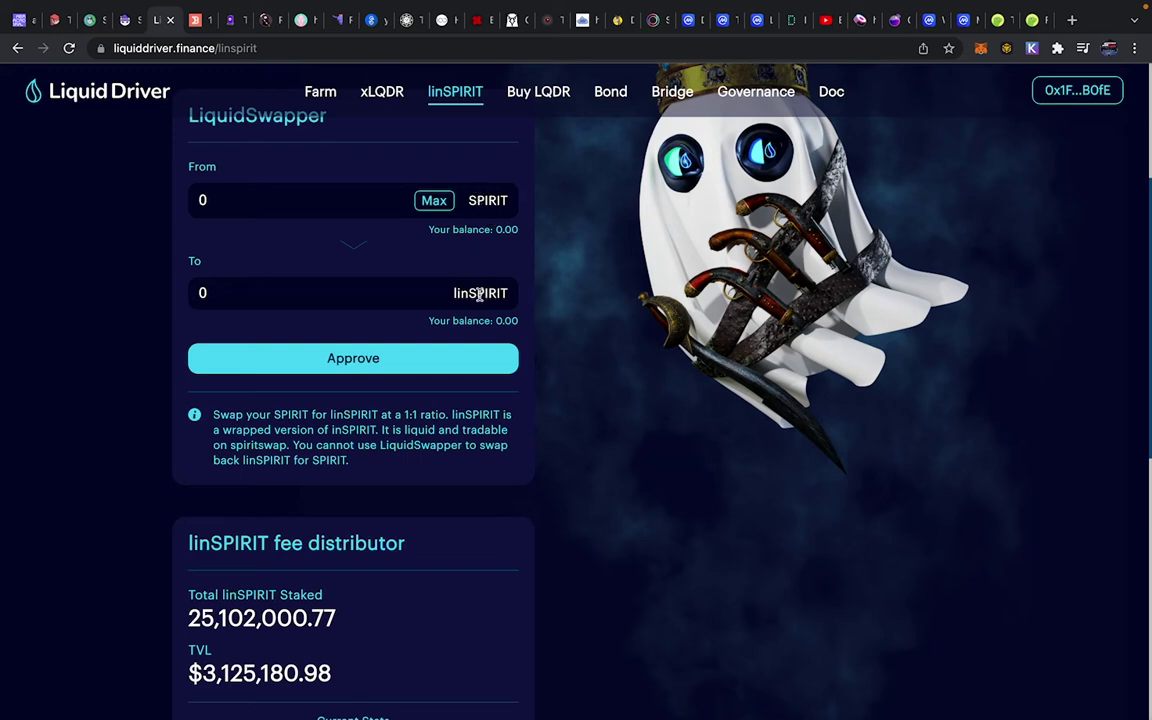
{"action": "scroll", "coordinate": [480, 295], "scroll_direction": "down", "scroll_amount": 5}
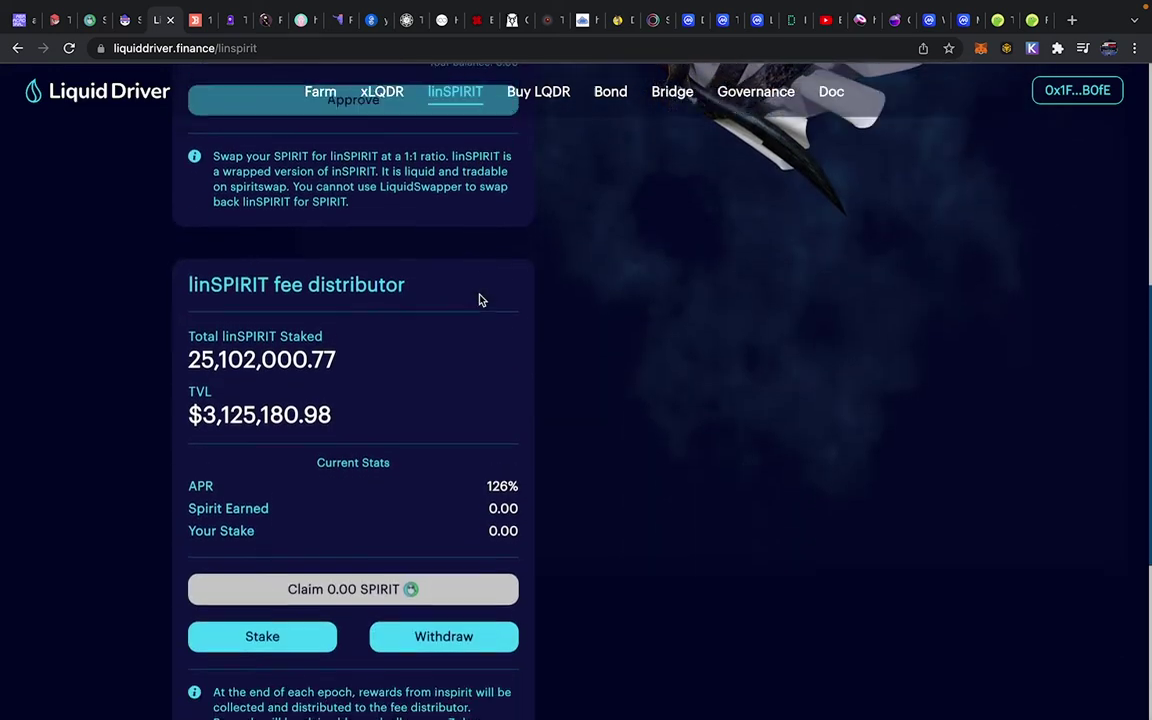
{"action": "scroll", "coordinate": [480, 300], "scroll_direction": "down", "scroll_amount": 1}
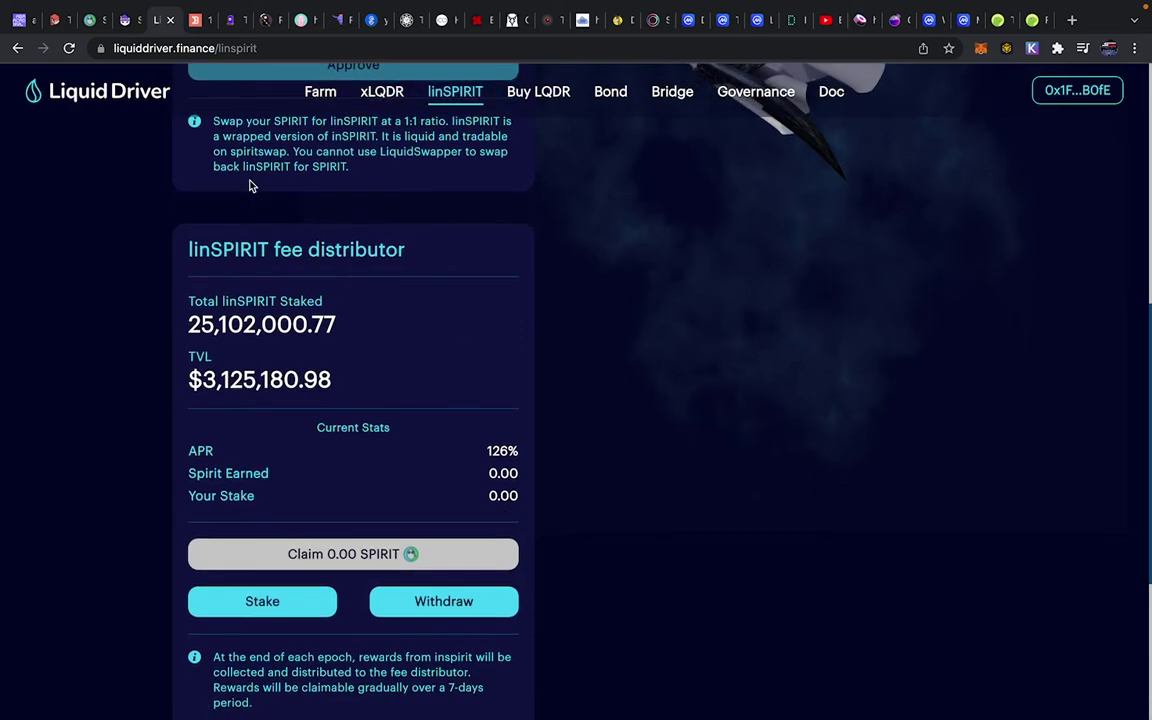
Switch to SpiritSwap and open its inSPIRIT page.
{"action": "left_click", "coordinate": [80, 22]}
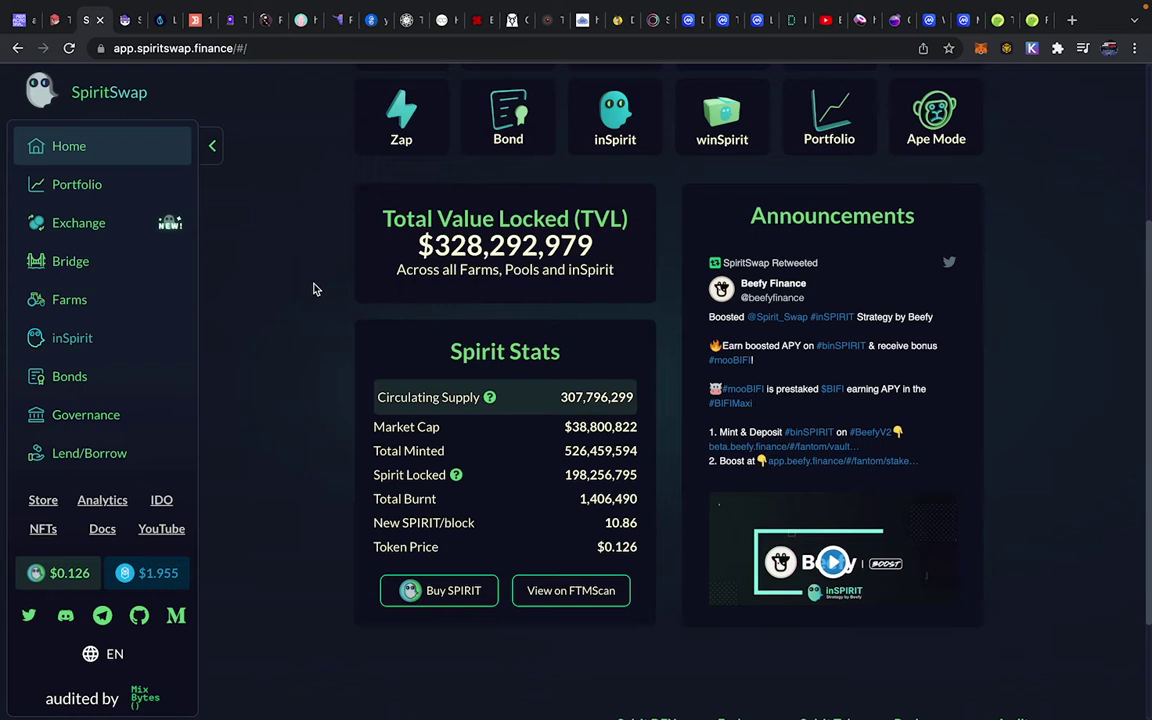
{"action": "left_click", "coordinate": [91, 342]}
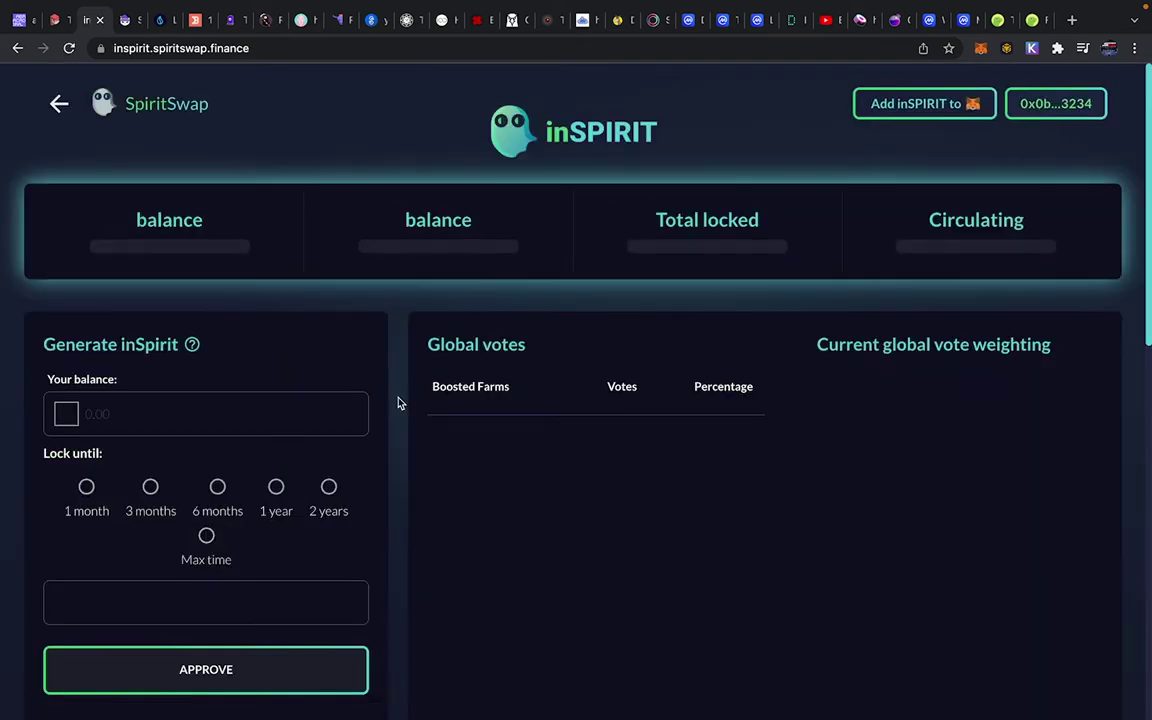
Examine the global votes and the current global vote weighting on the inSPIRIT page.
{"action": "scroll", "coordinate": [398, 403], "scroll_direction": "down", "scroll_amount": 3}
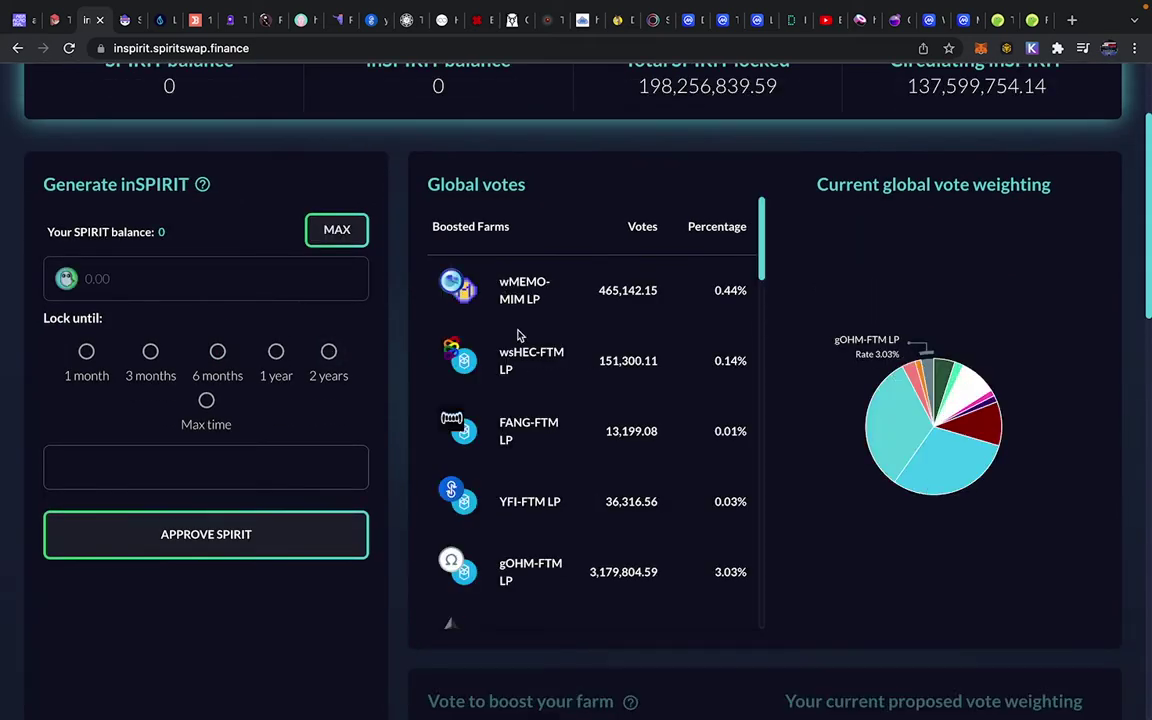
{"action": "scroll", "coordinate": [398, 360], "scroll_direction": "down", "scroll_amount": 2}
{"action": "scroll", "coordinate": [398, 362], "scroll_direction": "up", "scroll_amount": 5}
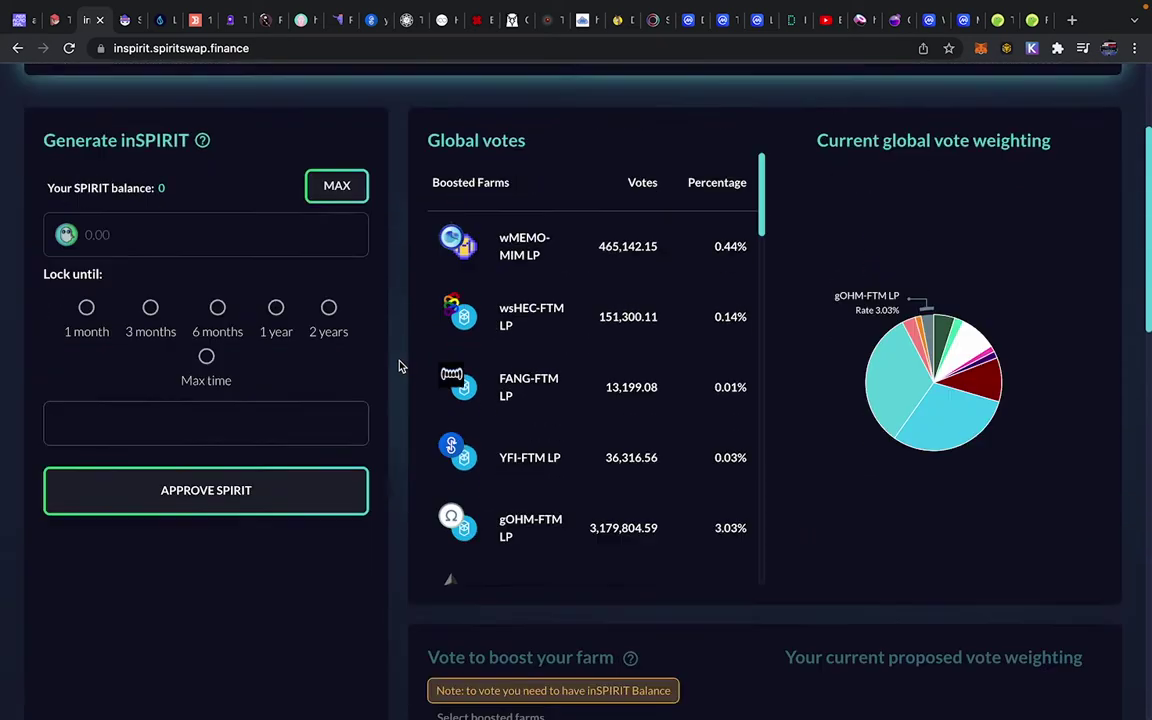
Return to Liquid Driver's linSPIRIT page and view the fee distributor's stake form with the maximum amount, closing it without staking.
{"action": "left_click", "coordinate": [154, 20]}
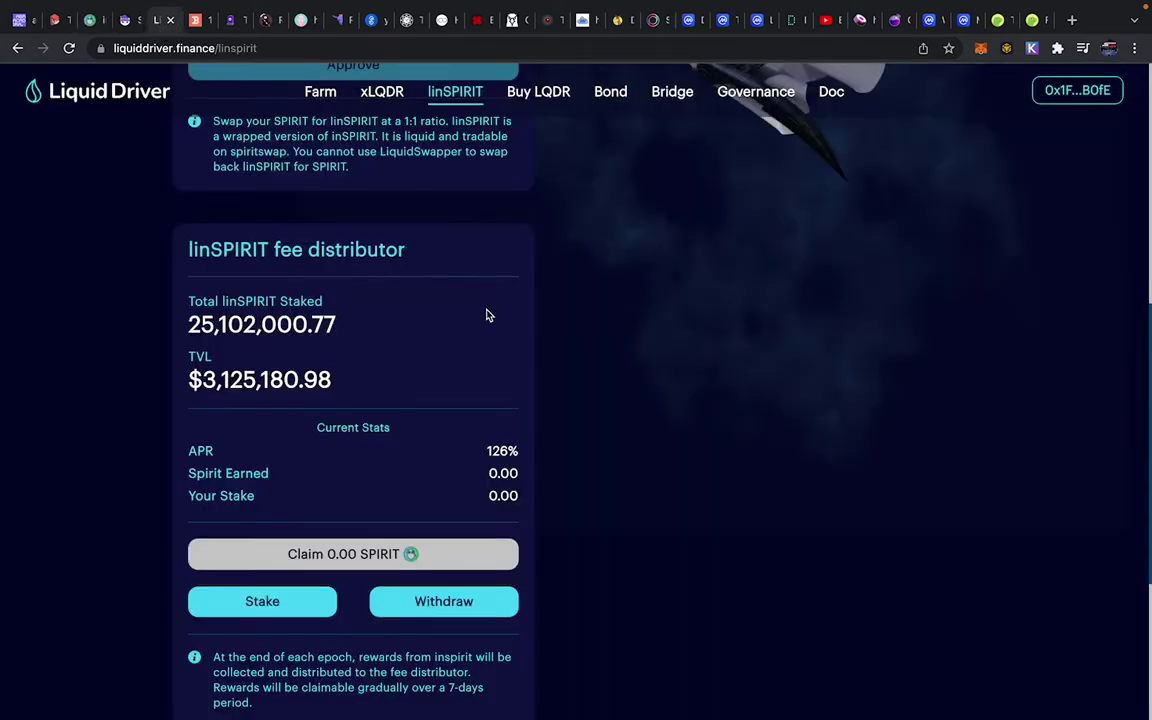
{"action": "scroll", "coordinate": [447, 360], "scroll_direction": "down", "scroll_amount": 1}
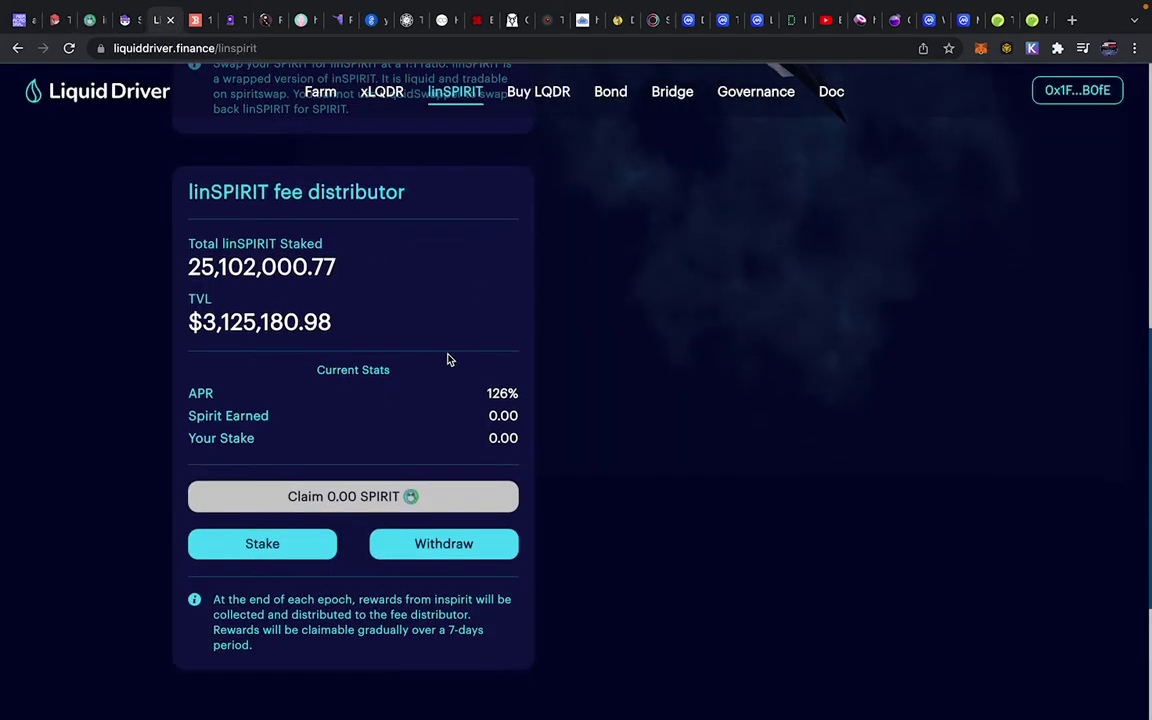
{"action": "scroll", "coordinate": [447, 360], "scroll_direction": "up", "scroll_amount": 1}
{"action": "scroll", "coordinate": [447, 360], "scroll_direction": "down", "scroll_amount": 2}
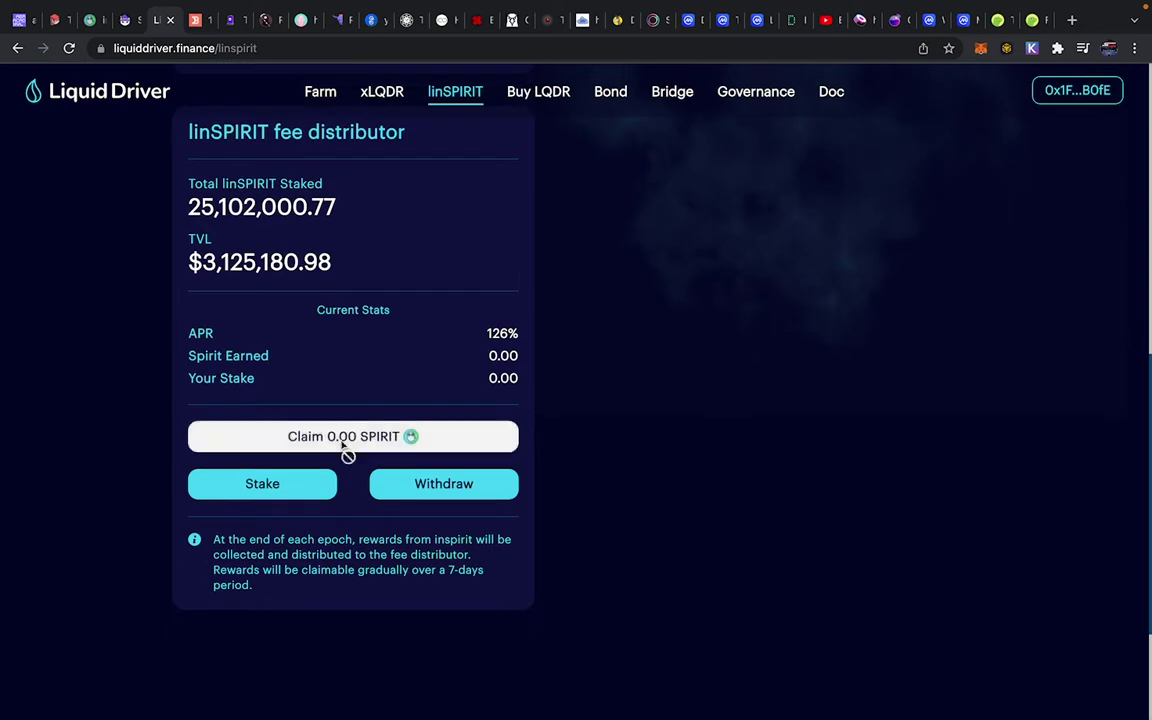
{"action": "left_click", "coordinate": [303, 490]}
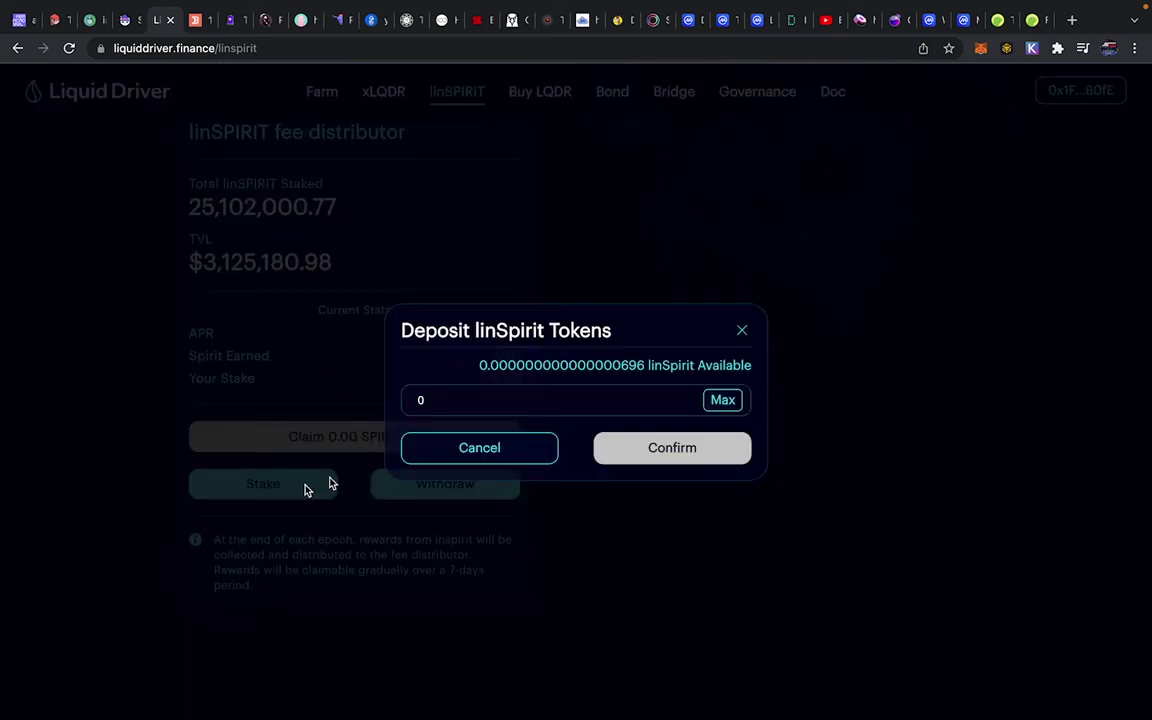
{"action": "left_click", "coordinate": [723, 400]}
{"action": "left_click", "coordinate": [741, 330]}
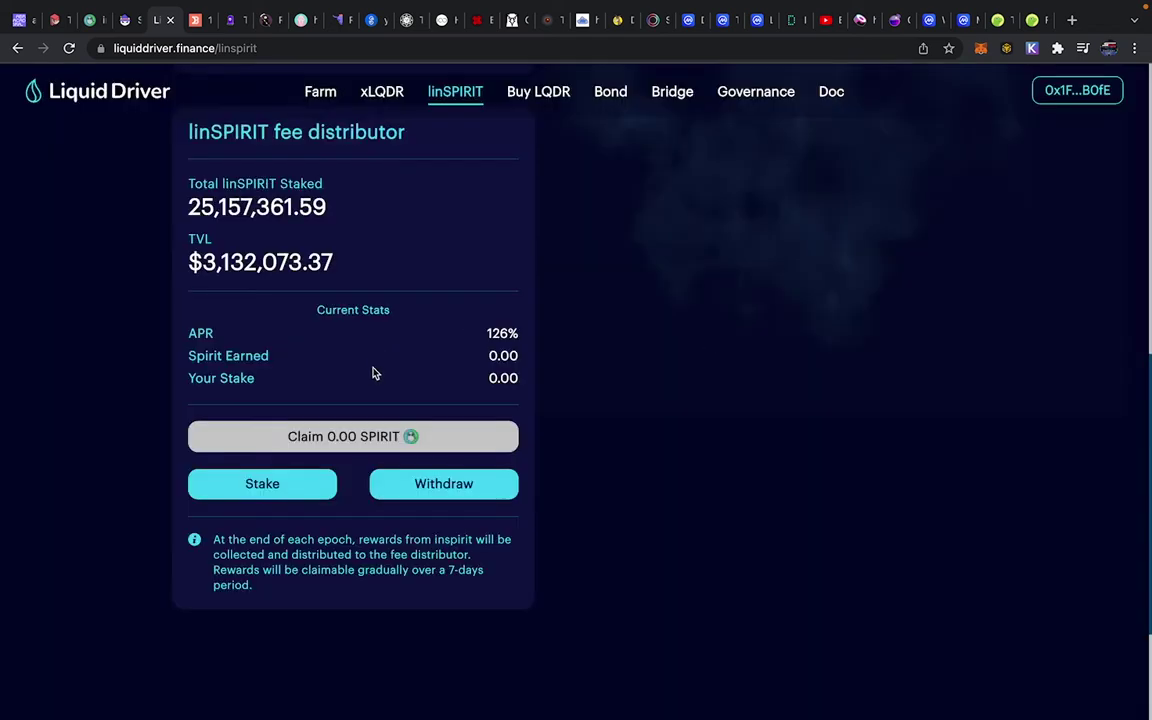
Review the reward distribution note and the LiquidSwapper section, and reopen the linSPIRIT stake form without depositing.
{"action": "scroll", "coordinate": [372, 373], "scroll_direction": "down", "scroll_amount": 3}
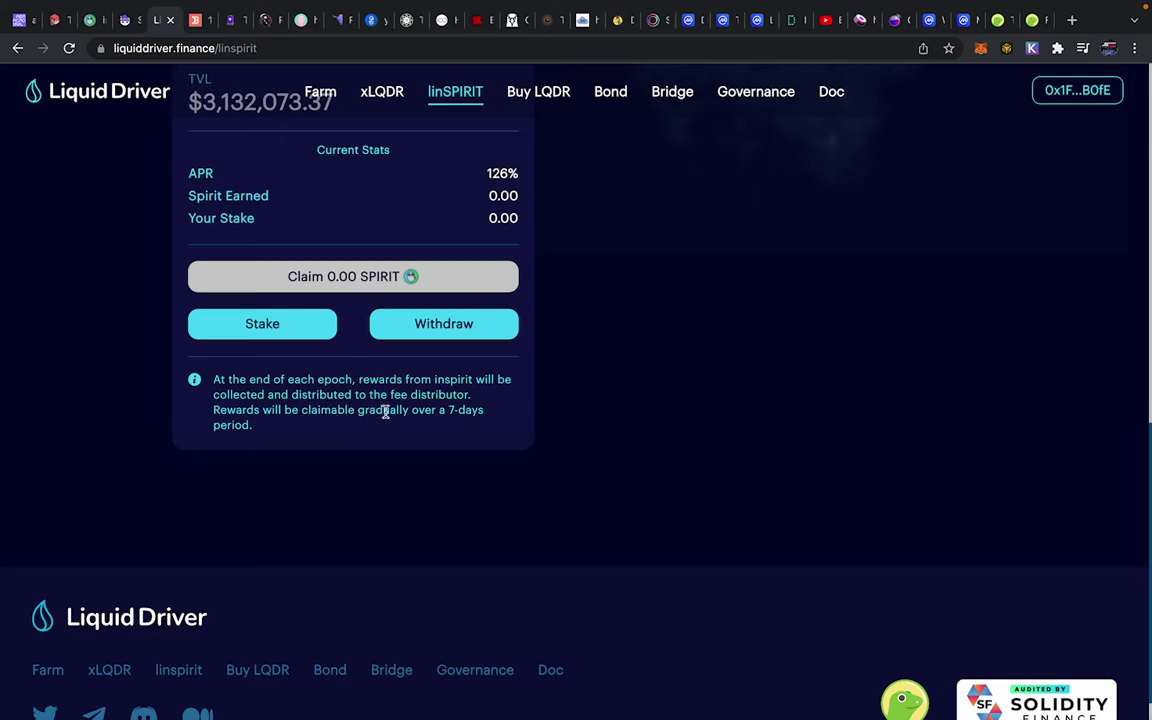
{"action": "scroll", "coordinate": [369, 436], "scroll_direction": "up", "scroll_amount": 4}
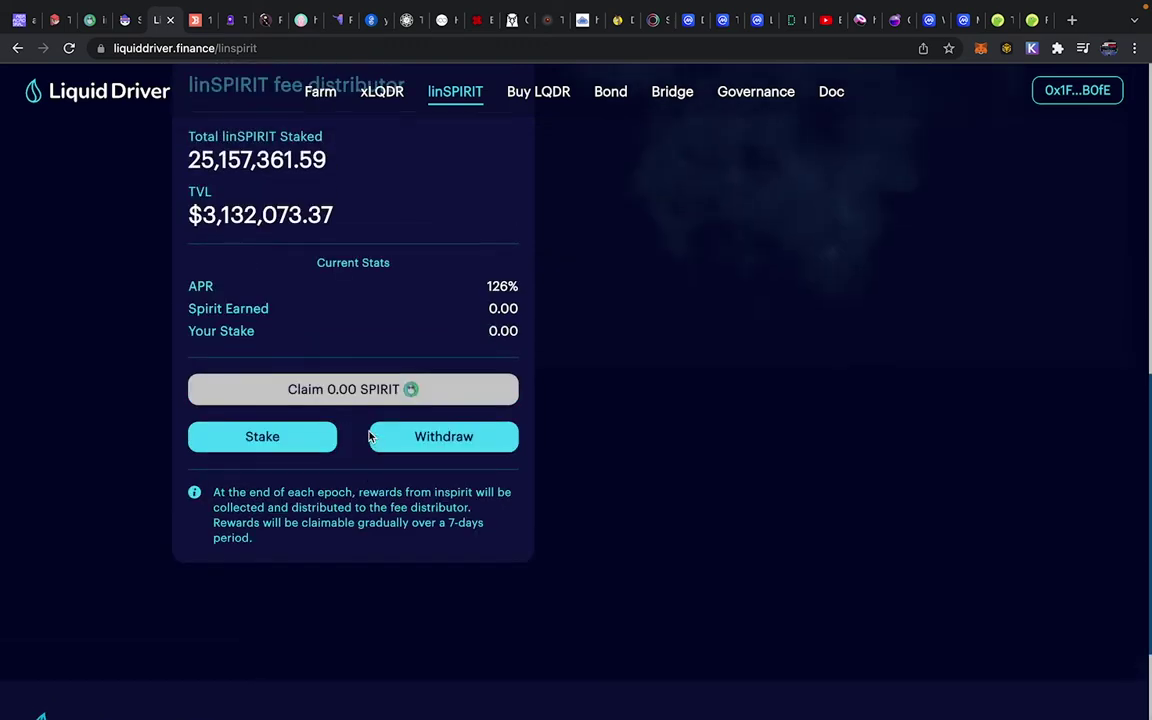
{"action": "scroll", "coordinate": [404, 399], "scroll_direction": "up", "scroll_amount": 2}
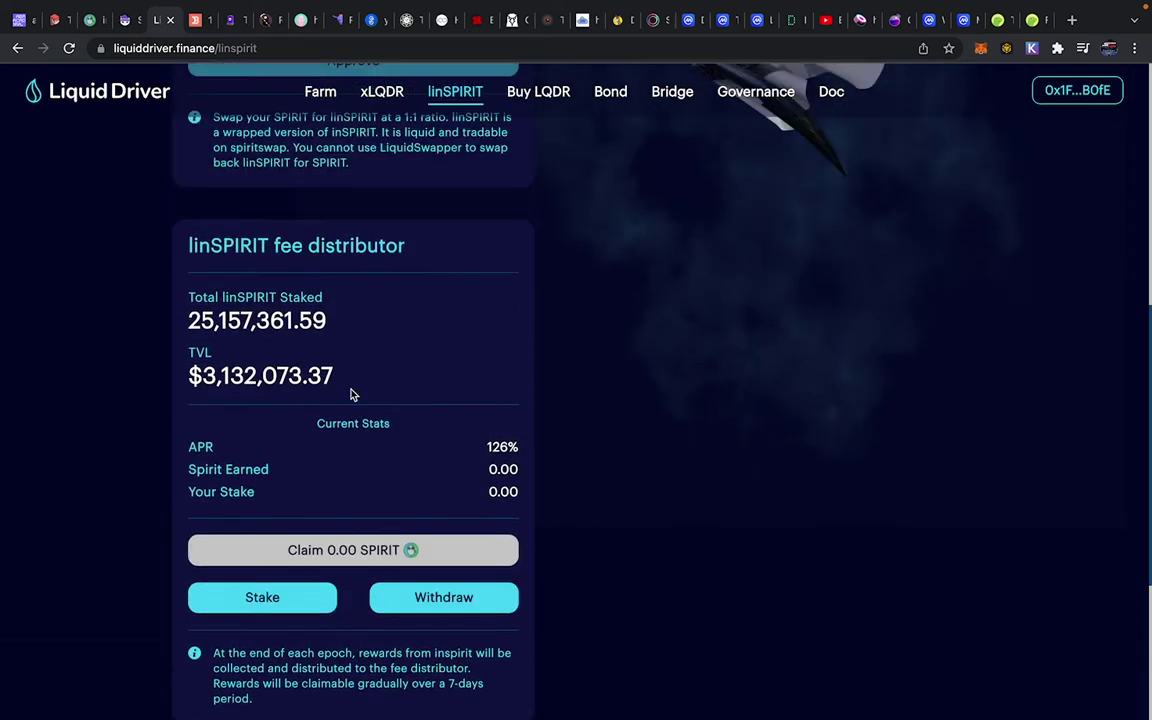
{"action": "scroll", "coordinate": [408, 444], "scroll_direction": "up", "scroll_amount": 7}
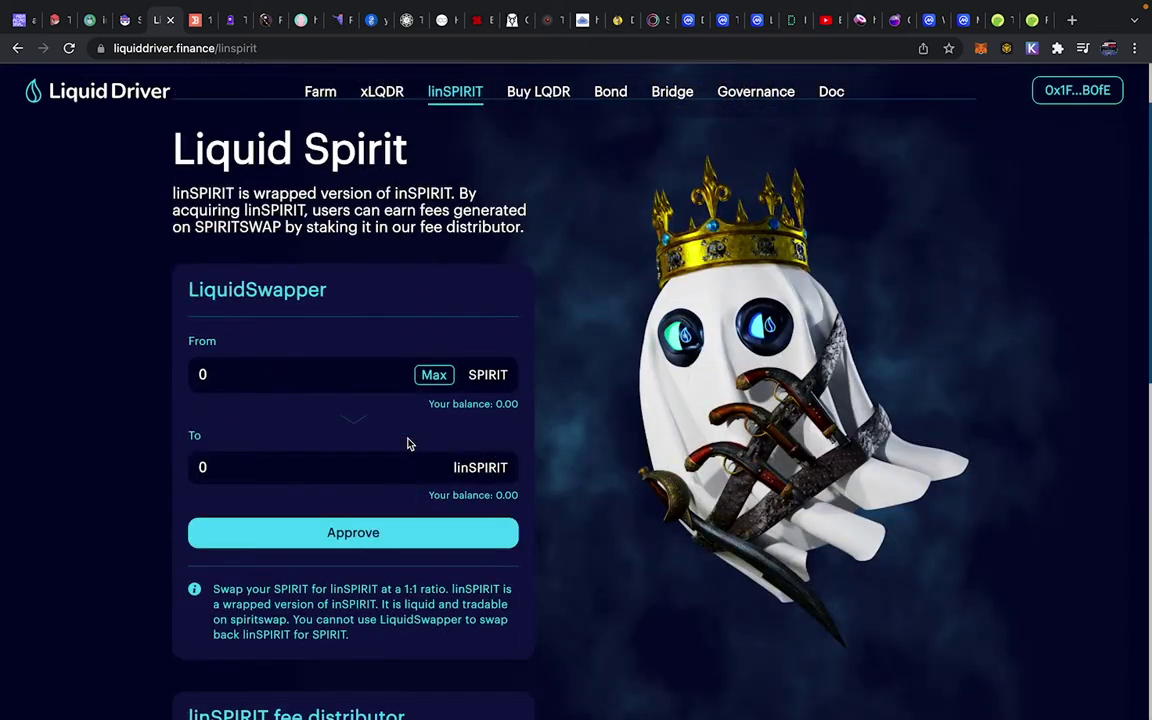
{"action": "scroll", "coordinate": [404, 450], "scroll_direction": "down", "scroll_amount": 8}
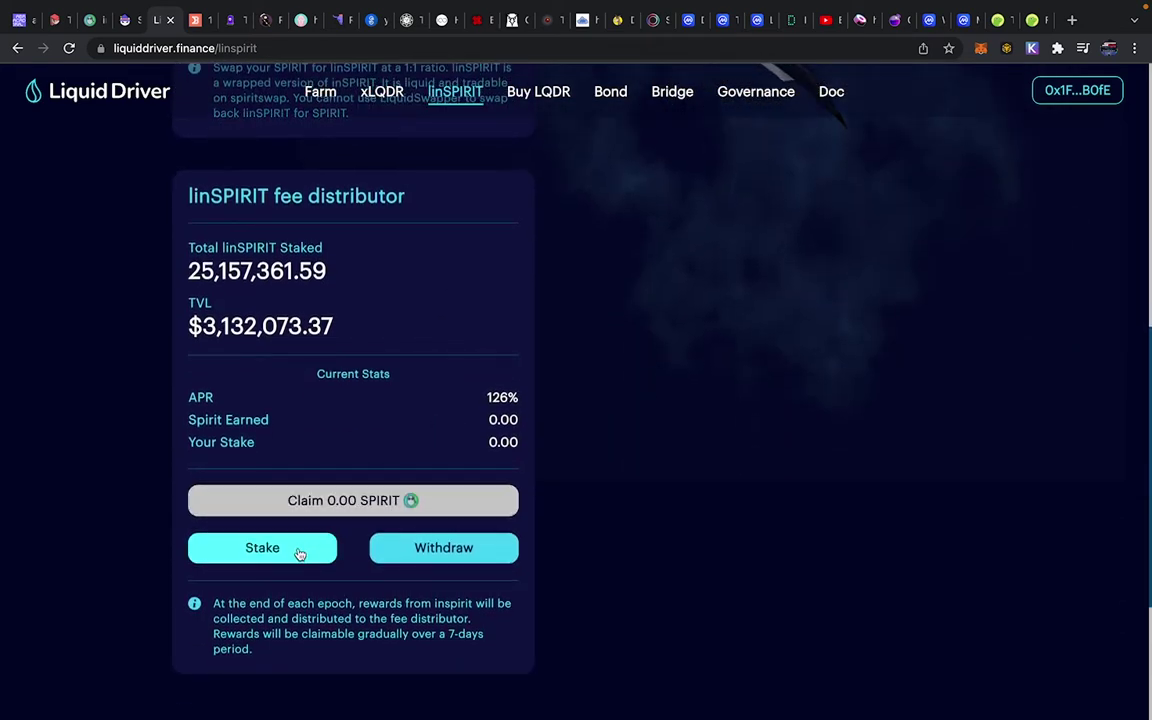
{"action": "left_click", "coordinate": [298, 553]}
{"action": "left_click", "coordinate": [744, 333]}
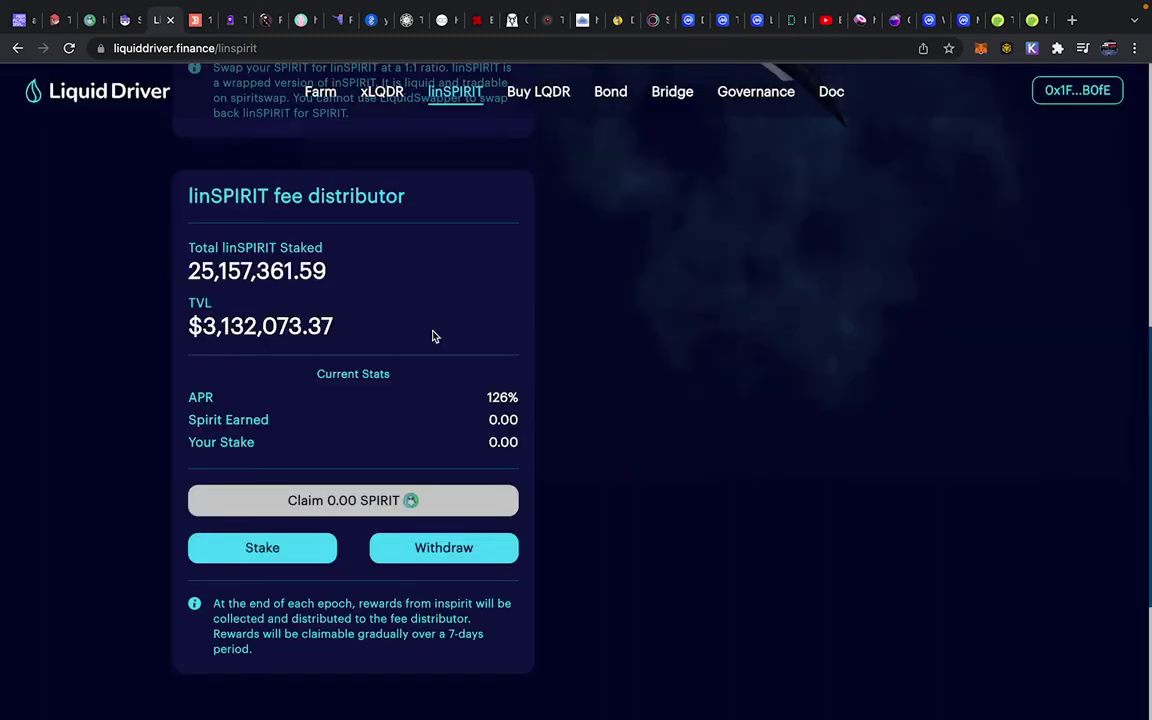
Look over the linSPIRIT page once more, and open the xLQDR page at its Generate xLQDR and Revenue Sharing Vault sections.
{"action": "scroll", "coordinate": [432, 334], "scroll_direction": "up", "scroll_amount": 8}
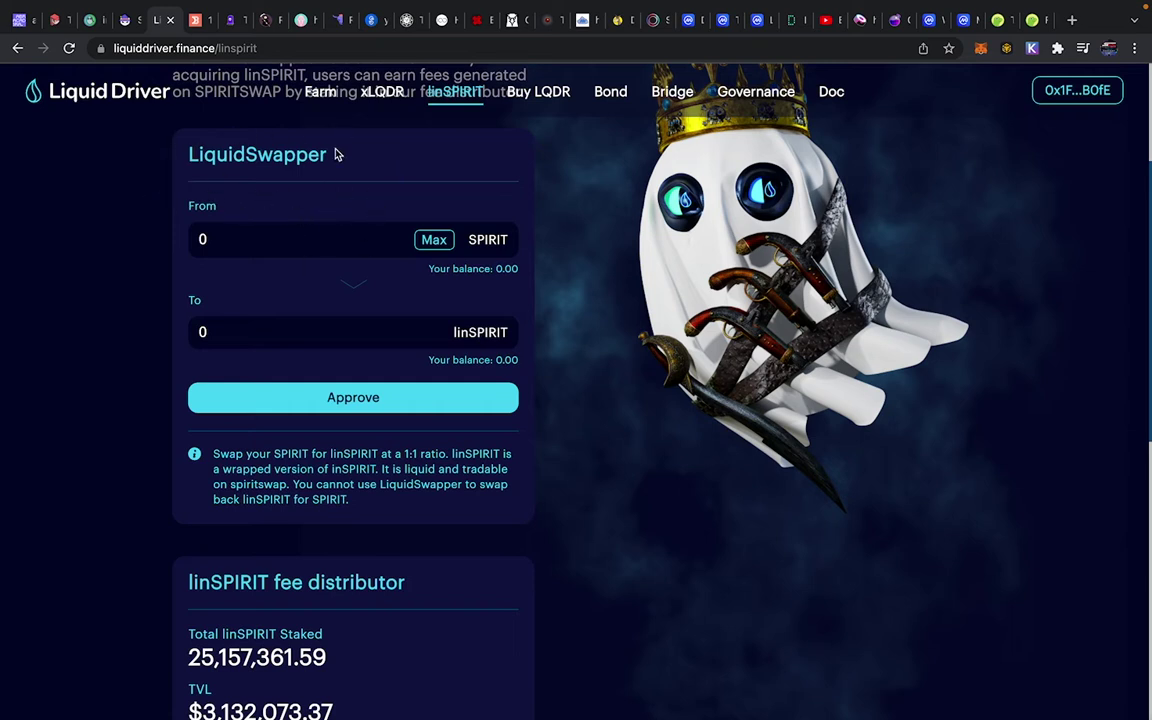
{"action": "scroll", "coordinate": [442, 504], "scroll_direction": "down", "scroll_amount": 4}
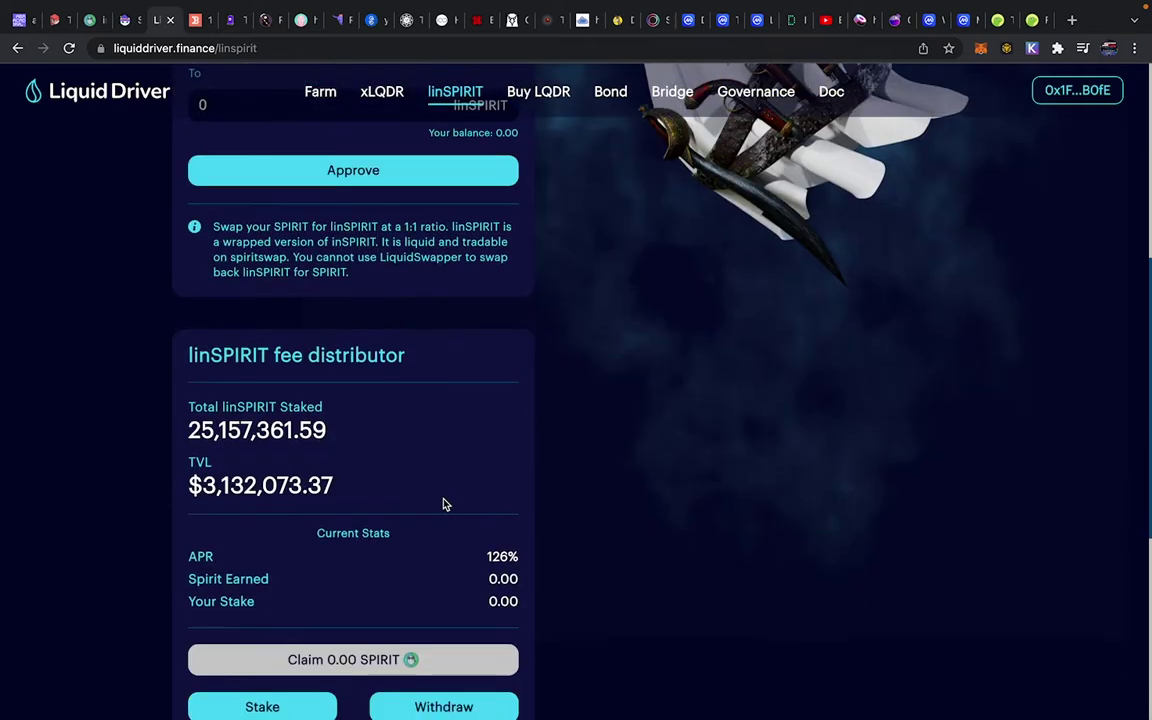
{"action": "scroll", "coordinate": [440, 500], "scroll_direction": "up", "scroll_amount": 7}
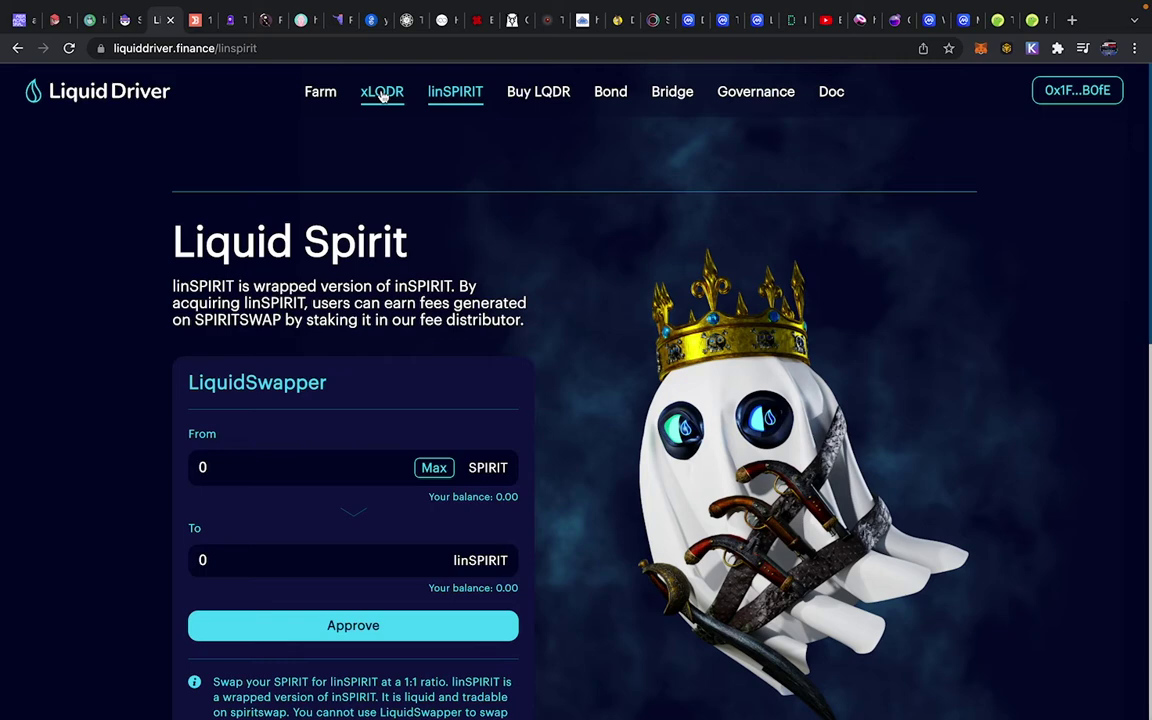
{"action": "left_click", "coordinate": [383, 94]}
{"action": "scroll", "coordinate": [397, 370], "scroll_direction": "down", "scroll_amount": 4}
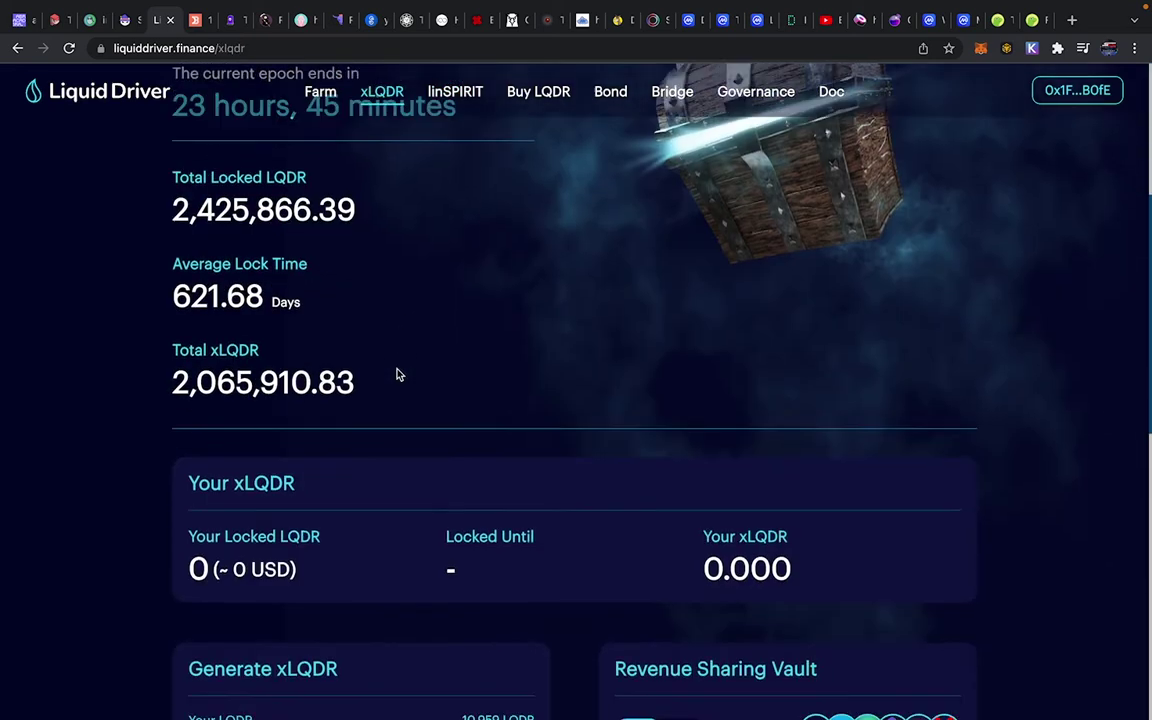
{"action": "scroll", "coordinate": [397, 375], "scroll_direction": "down", "scroll_amount": 5}
{"action": "scroll", "coordinate": [903, 344], "scroll_direction": "down", "scroll_amount": 1}
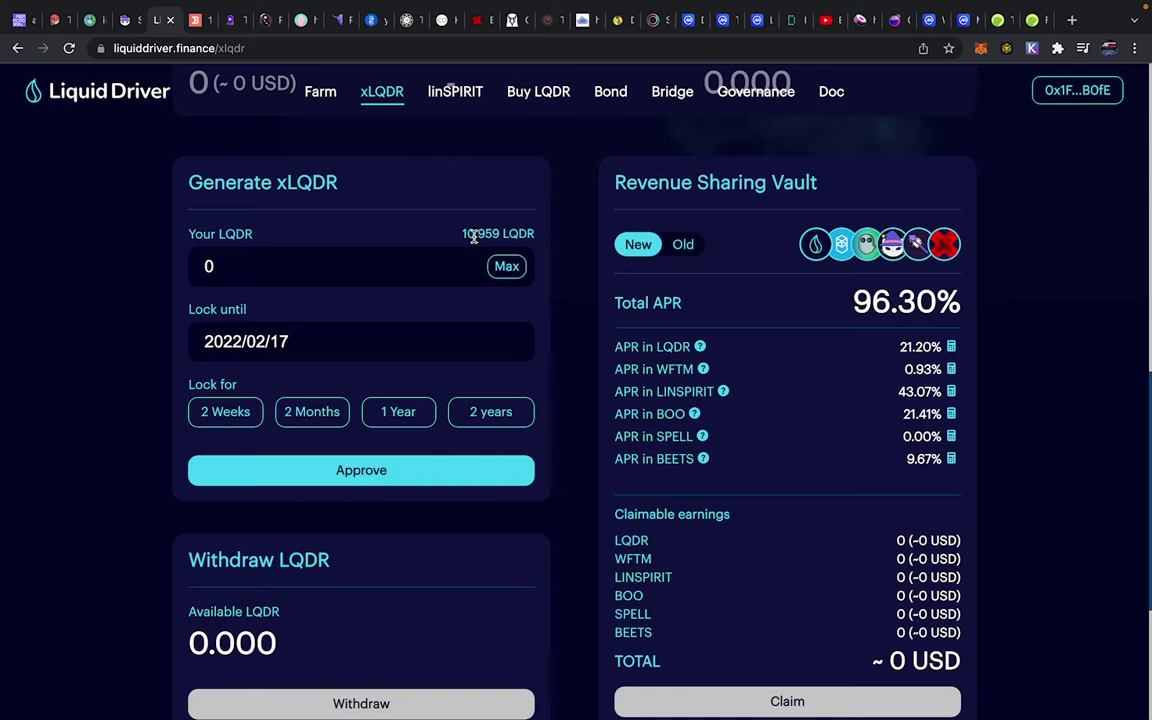
{"action": "left_click", "coordinate": [234, 276]}
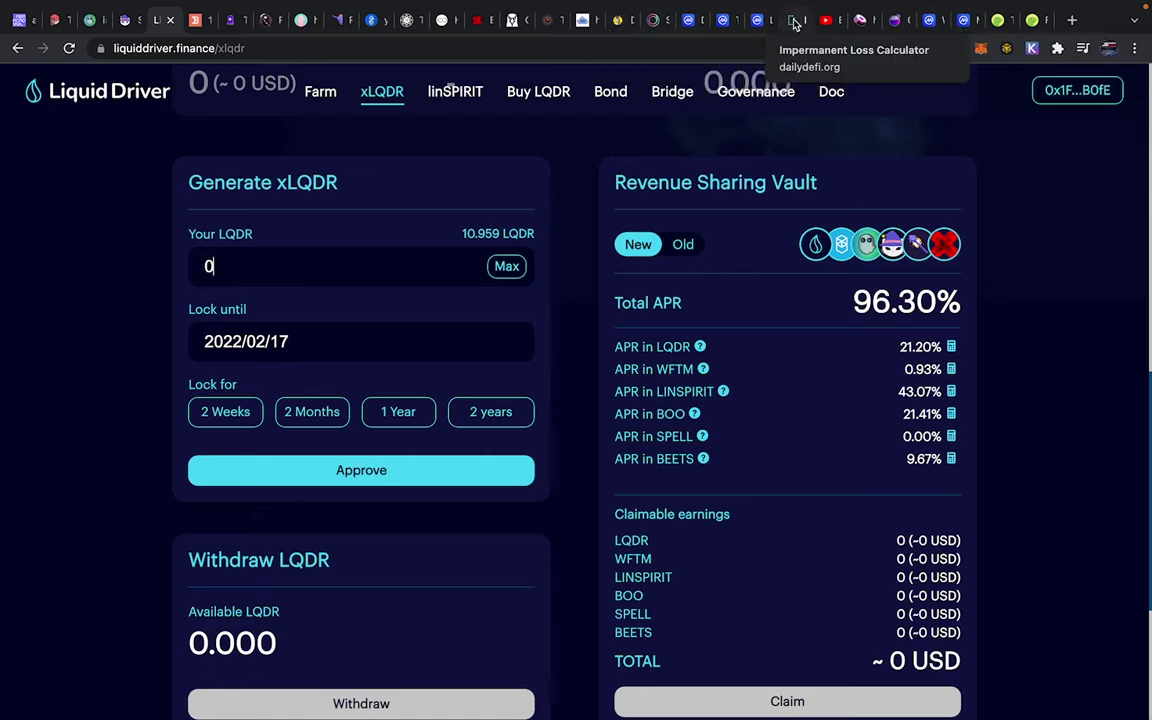
Switch to CoinMarketCap's Liquid Driver page and view the all-time LQDR price chart.
{"action": "left_click", "coordinate": [755, 21]}
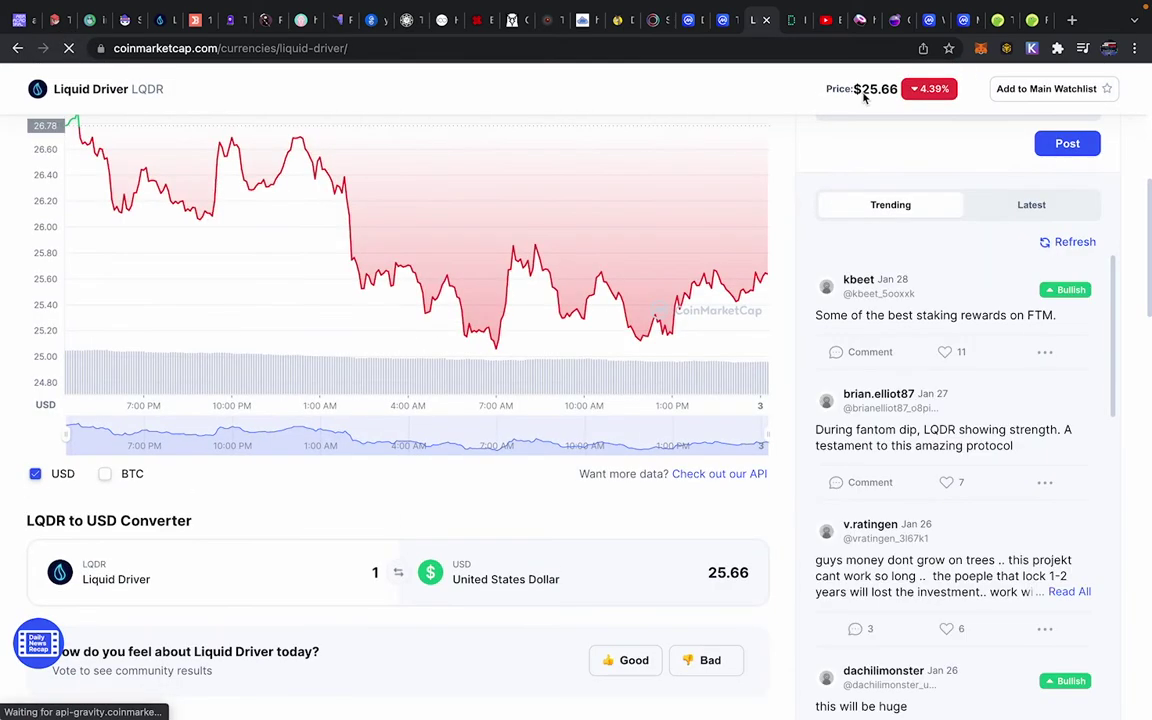
{"action": "scroll", "coordinate": [815, 190], "scroll_direction": "up", "scroll_amount": 3}
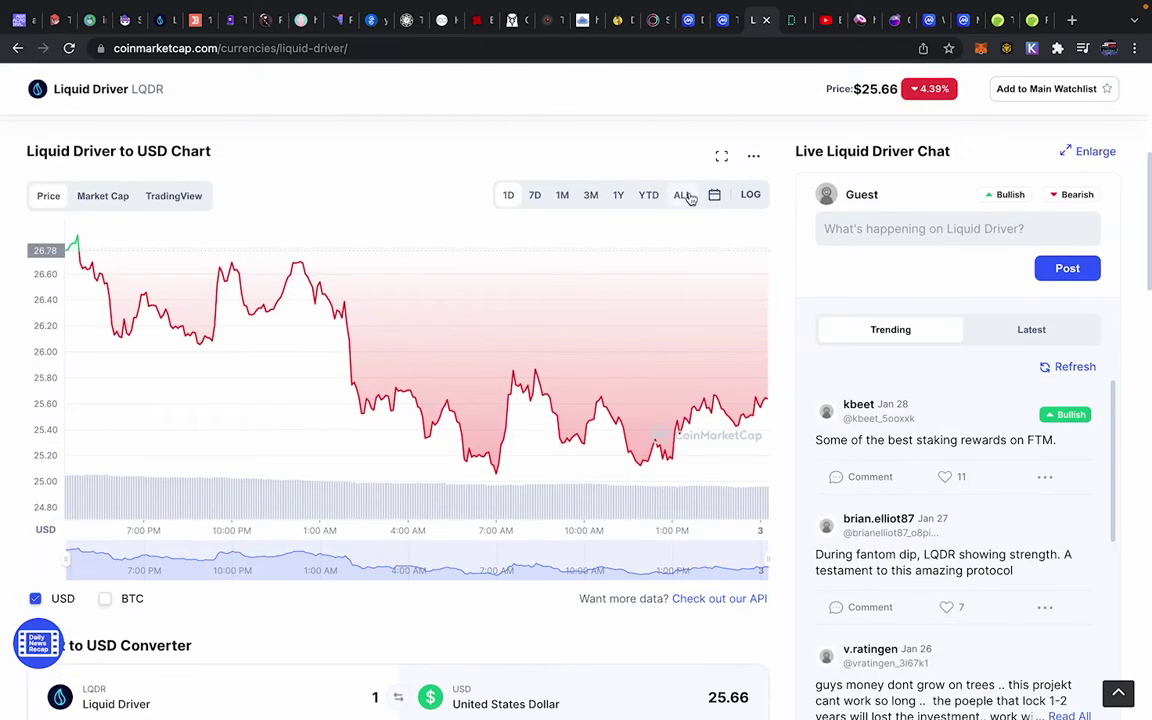
{"action": "left_click", "coordinate": [682, 195]}
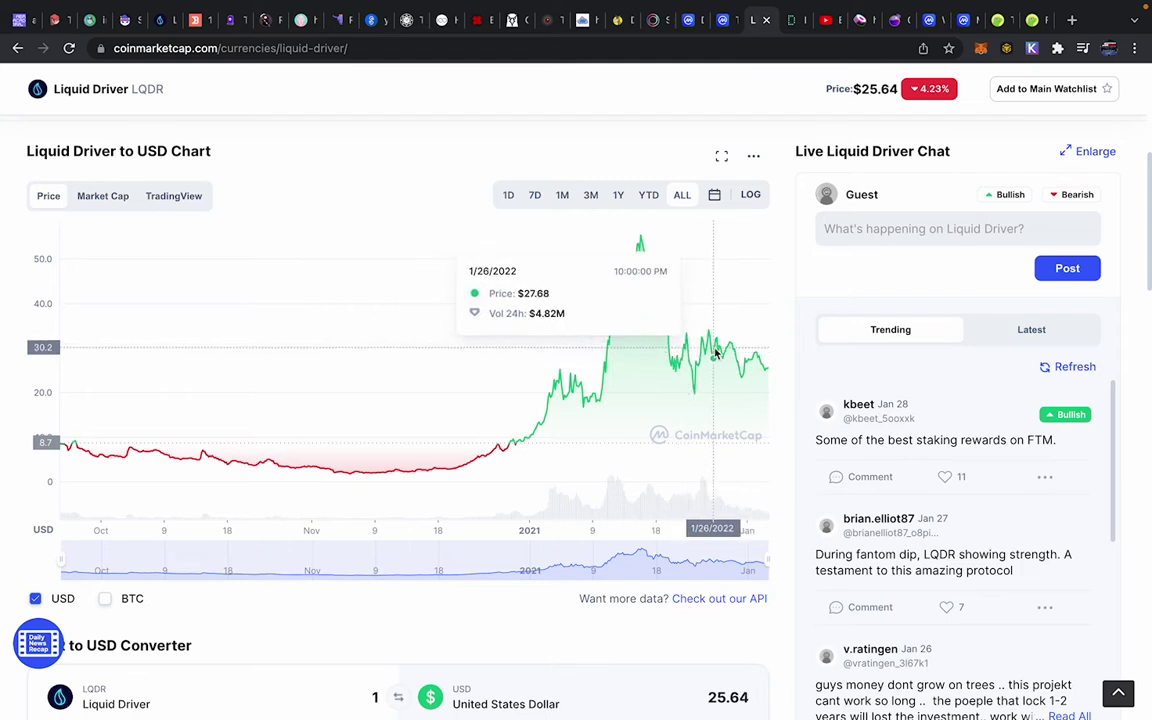
Return to Liquid Driver's xLQDR page and set the lock amount to 4 LQDR for 2 years.
{"action": "left_click", "coordinate": [158, 22]}
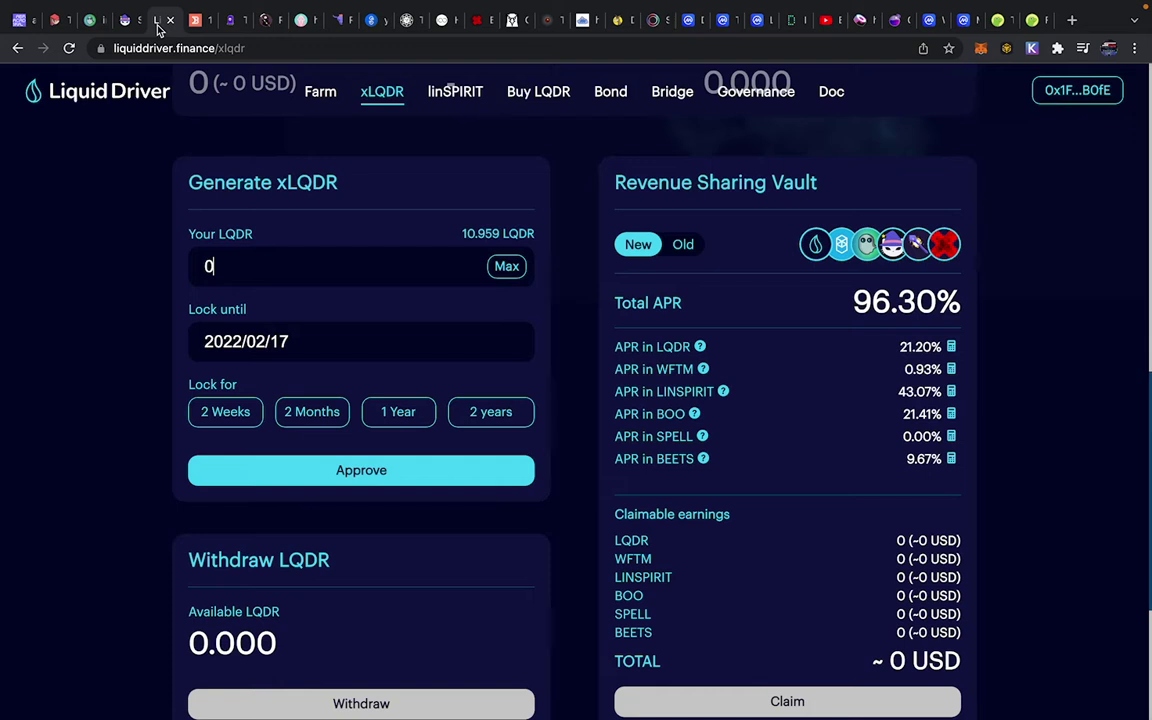
{"action": "left_click", "coordinate": [335, 271]}
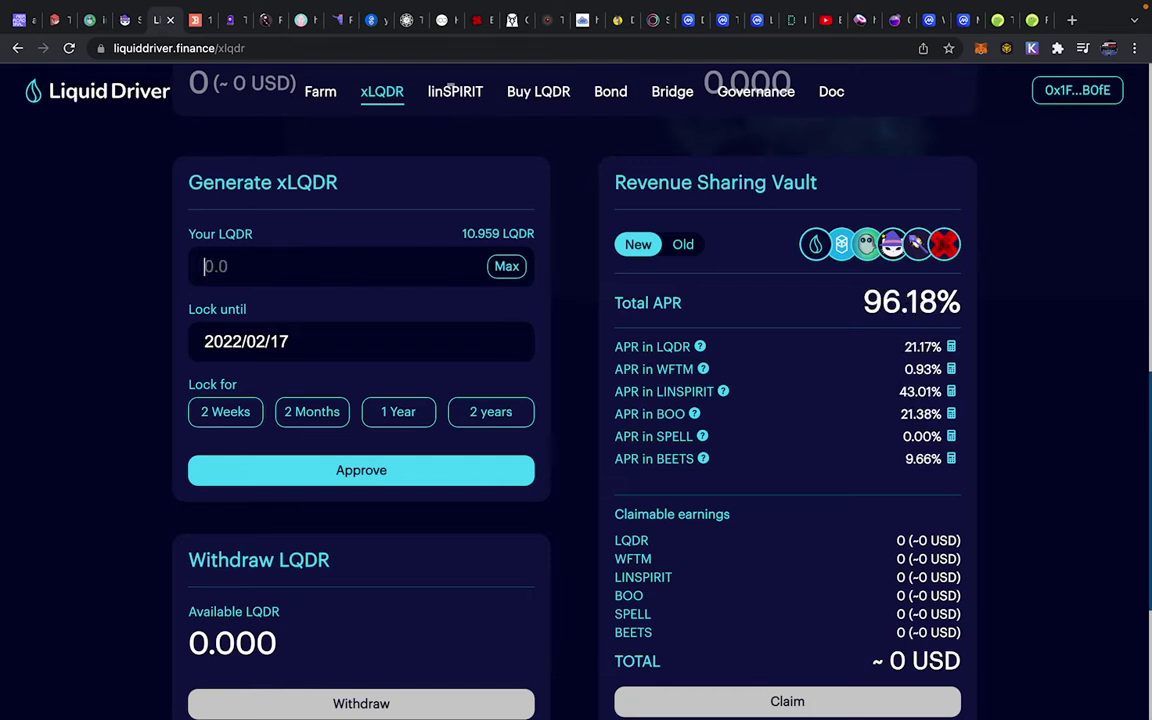
{"action": "type", "text": "4"}
{"action": "left_click", "coordinate": [509, 422]}
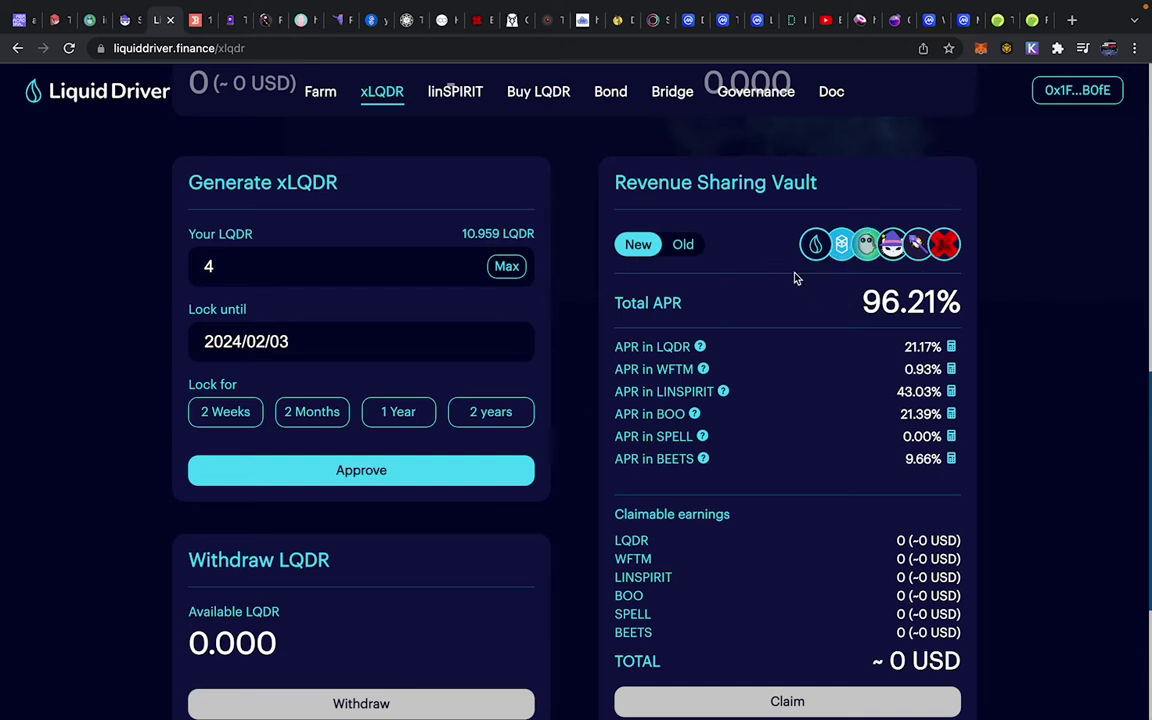
Examine the Total APR in the Revenue Sharing Vault.
{"action": "left_click_drag", "start_coordinate": [655, 301], "coordinate": [690, 306]}
{"action": "left_click", "coordinate": [697, 305]}
{"action": "left_click_drag", "start_coordinate": [862, 300], "coordinate": [975, 306]}
{"action": "left_click", "coordinate": [820, 304]}
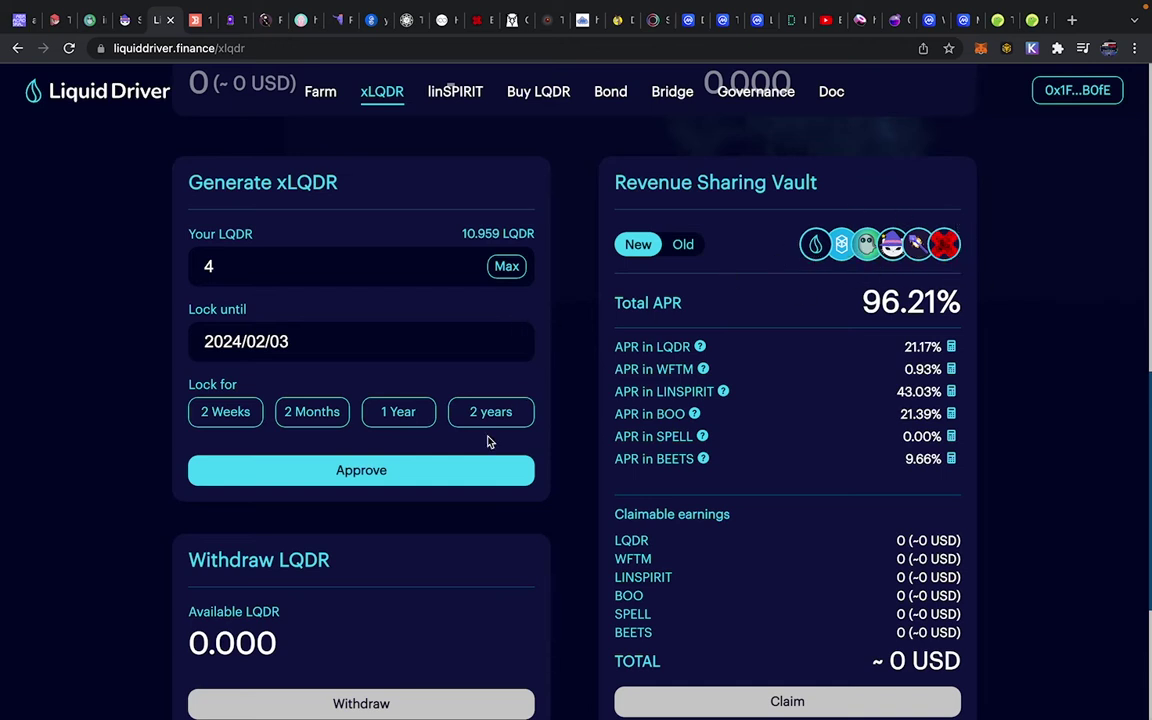
Approve the LQDR spending, confirm it in MetaMask, and check the transaction in the wallet's activity.
{"action": "left_click", "coordinate": [419, 476]}
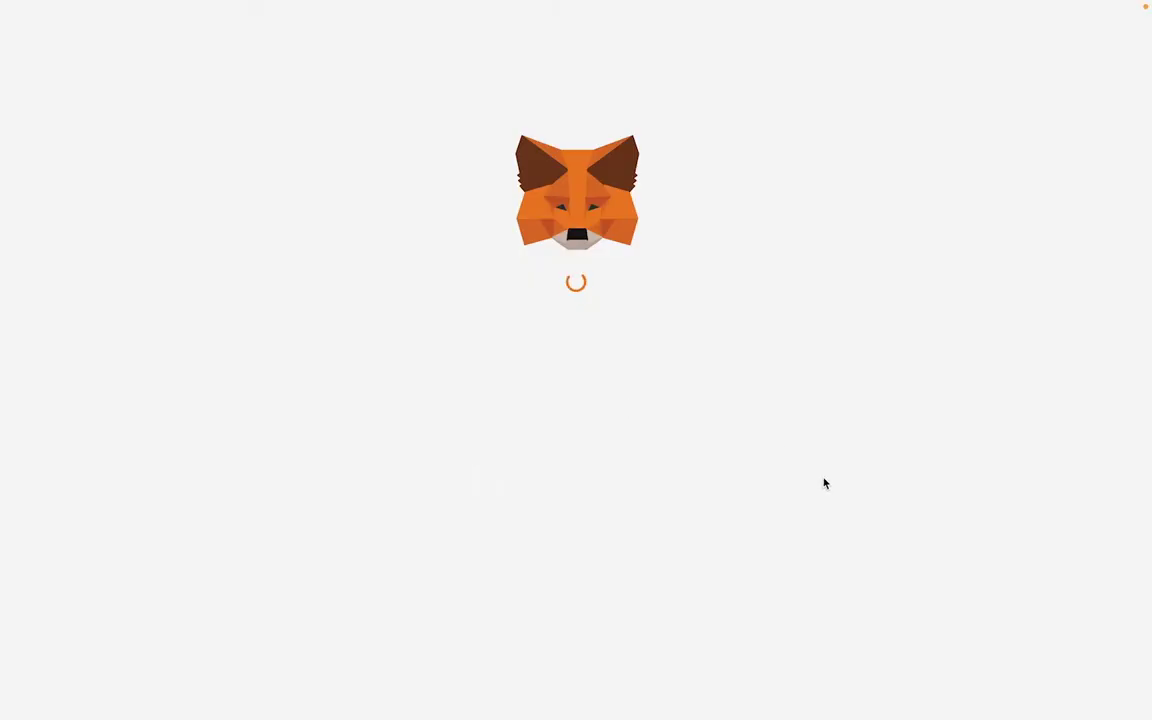
{"action": "left_click", "coordinate": [649, 550]}
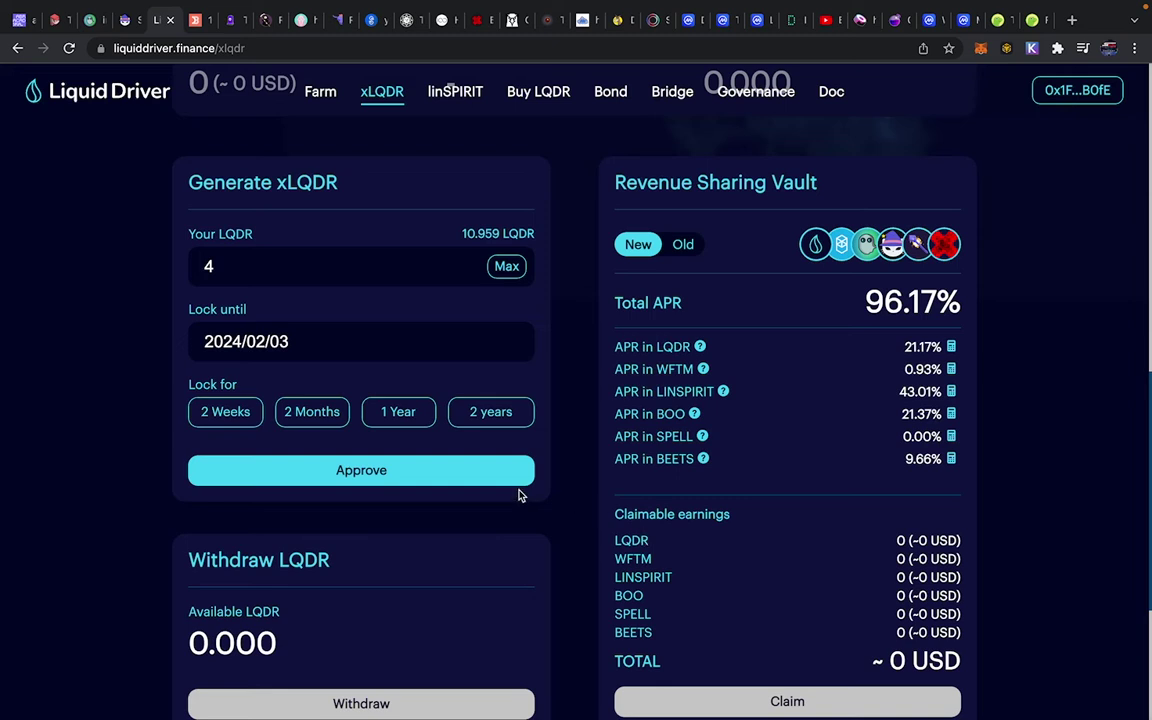
{"action": "left_click", "coordinate": [981, 50]}
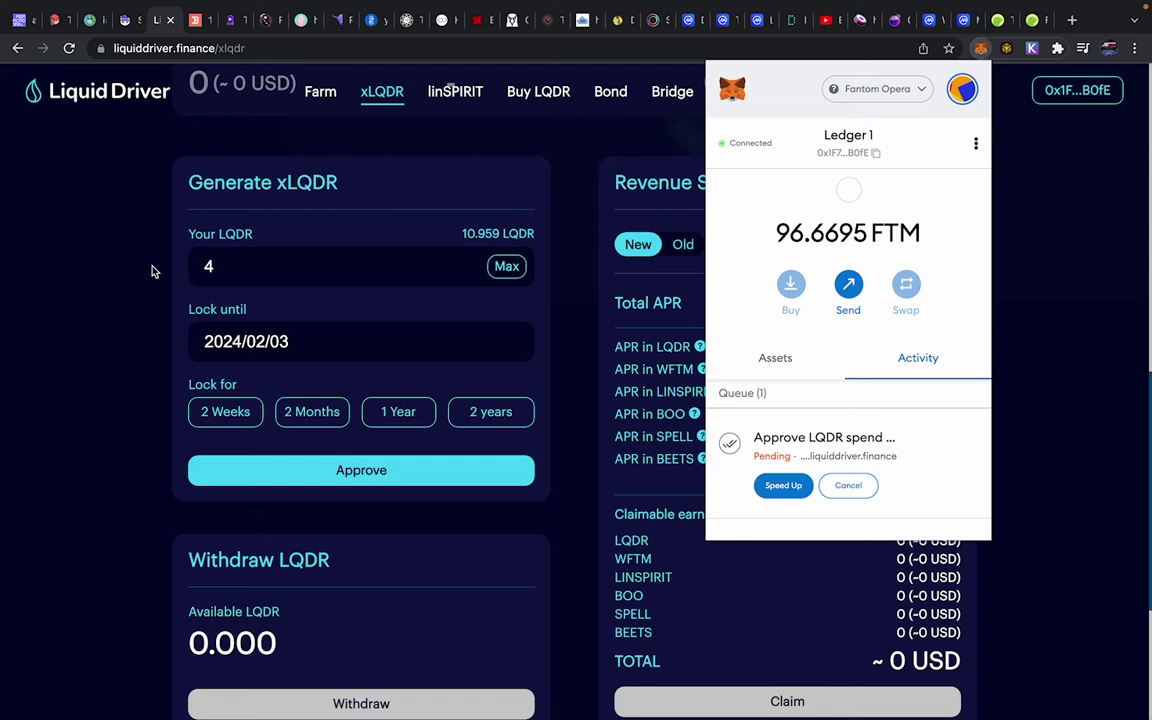
{"action": "left_click", "coordinate": [575, 300]}
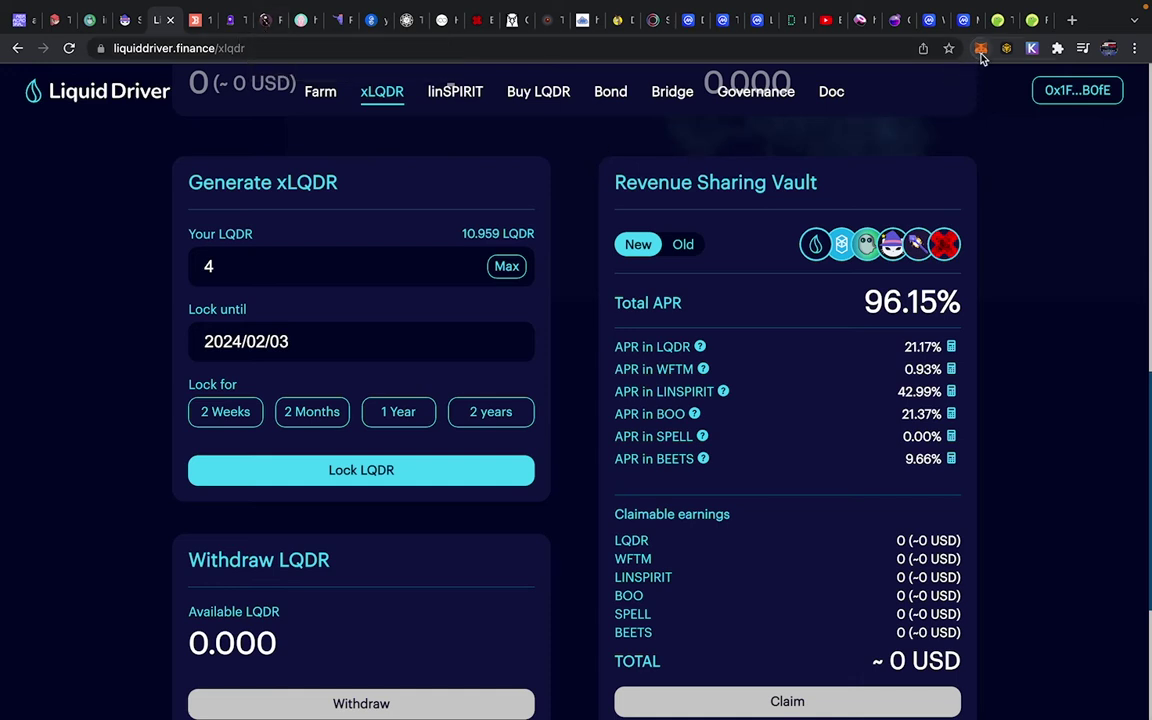
Lock the 4 LQDR, confirm the lock transaction in MetaMask, and check it in the wallet's activity.
{"action": "left_click", "coordinate": [408, 480]}
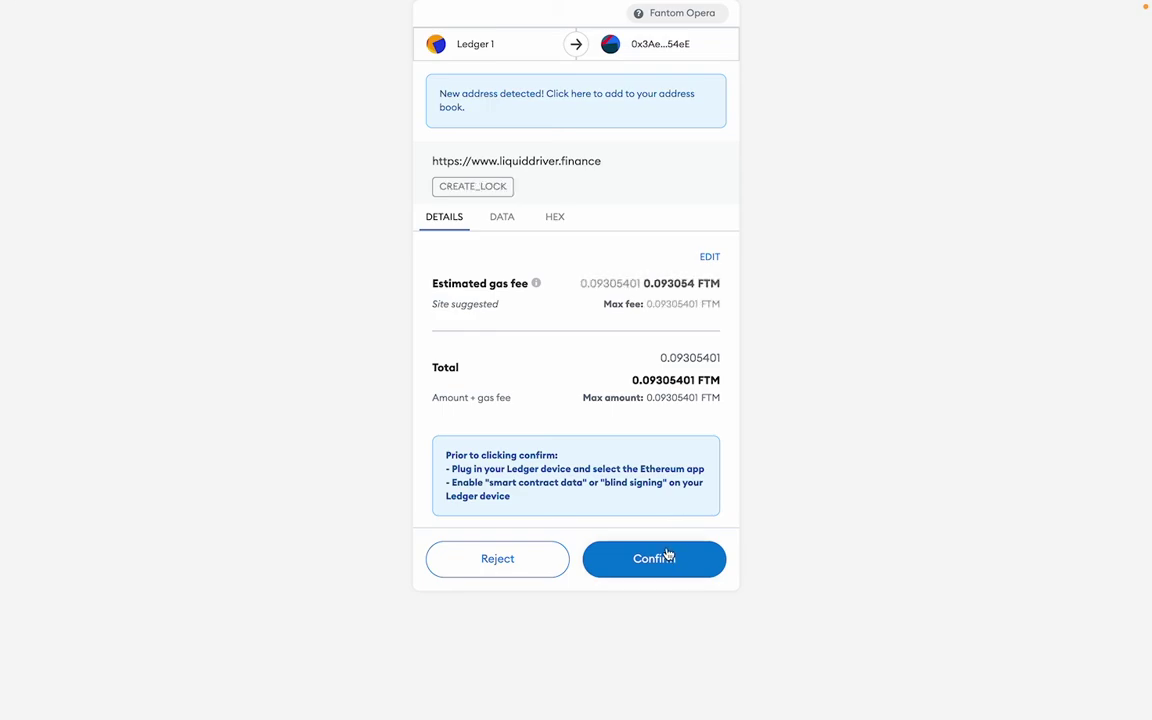
{"action": "left_click", "coordinate": [670, 557]}
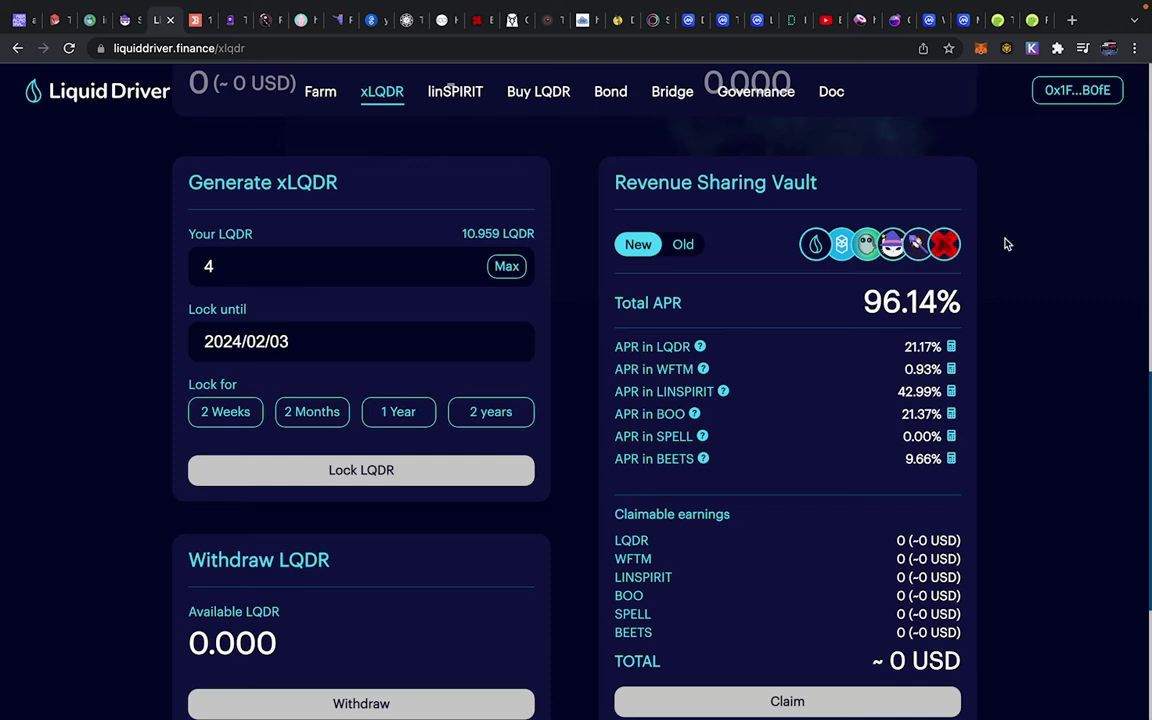
{"action": "left_click", "coordinate": [982, 50]}
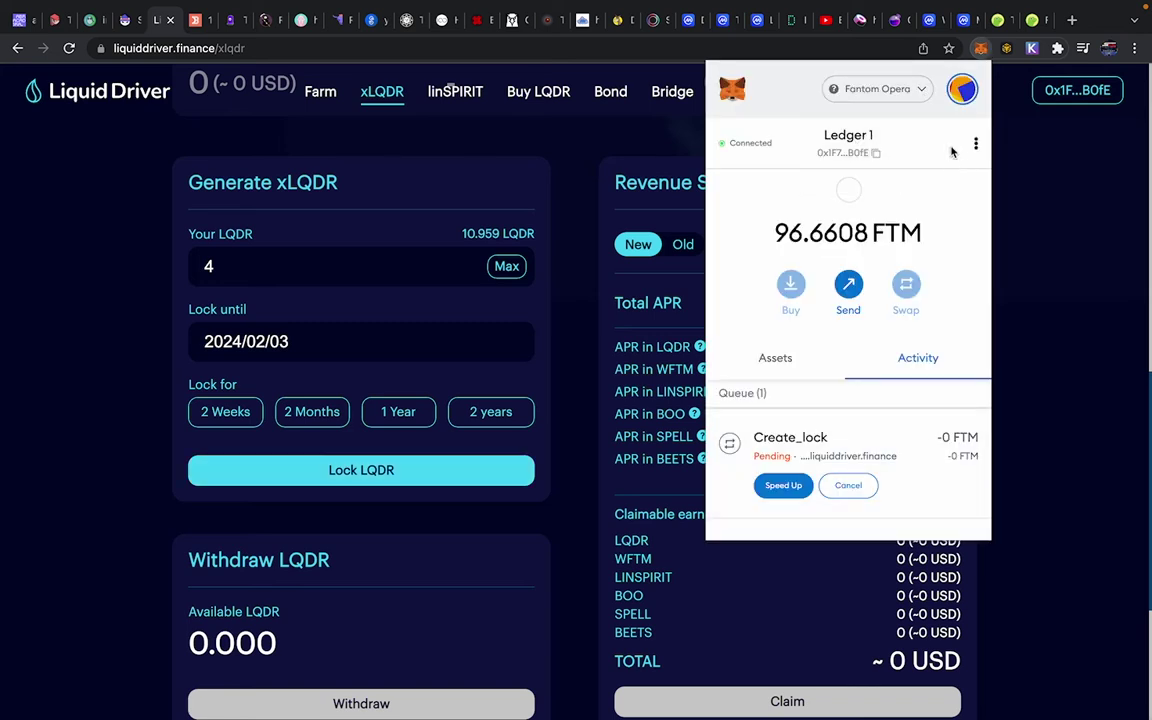
{"action": "left_click", "coordinate": [893, 98]}
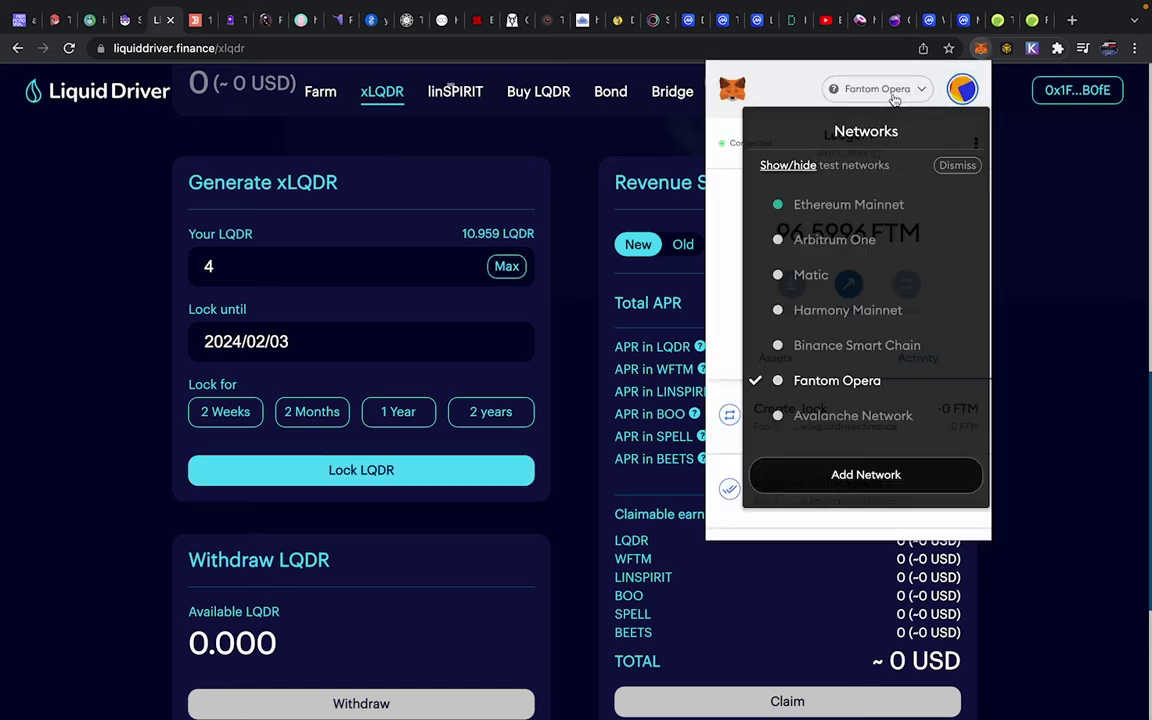
{"action": "left_click", "coordinate": [772, 90]}
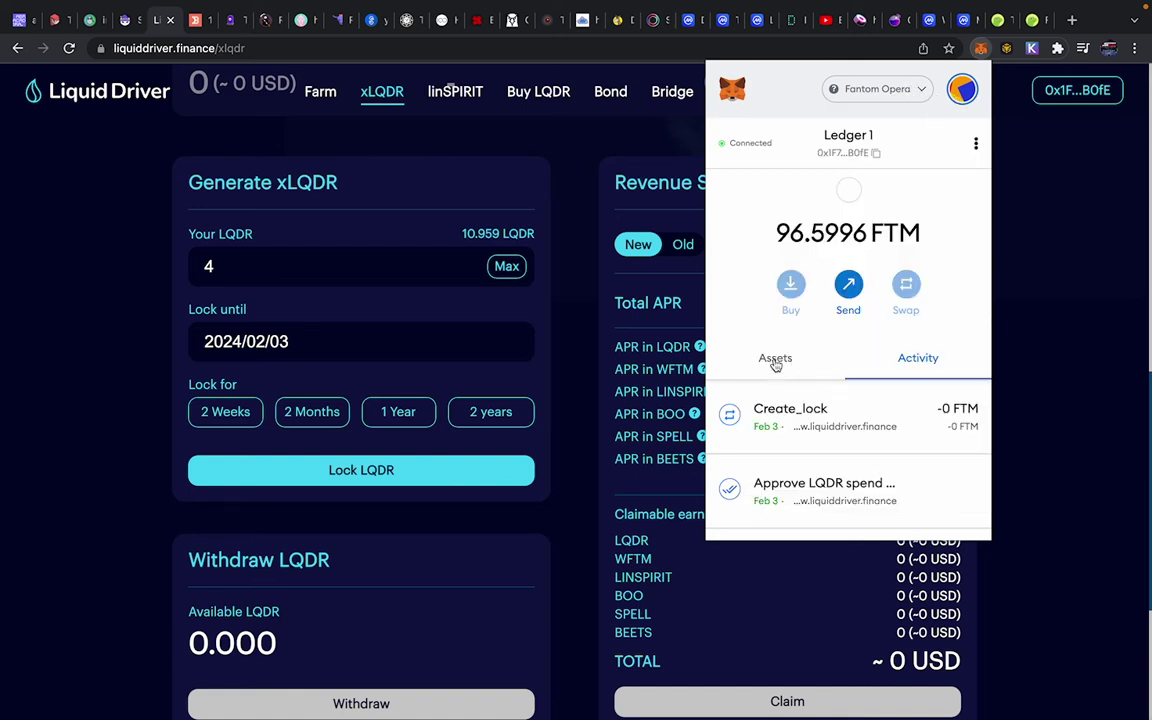
View the assets of the connected wallet account in MetaMask, look through the account list, and close the wallet.
{"action": "left_click", "coordinate": [775, 360]}
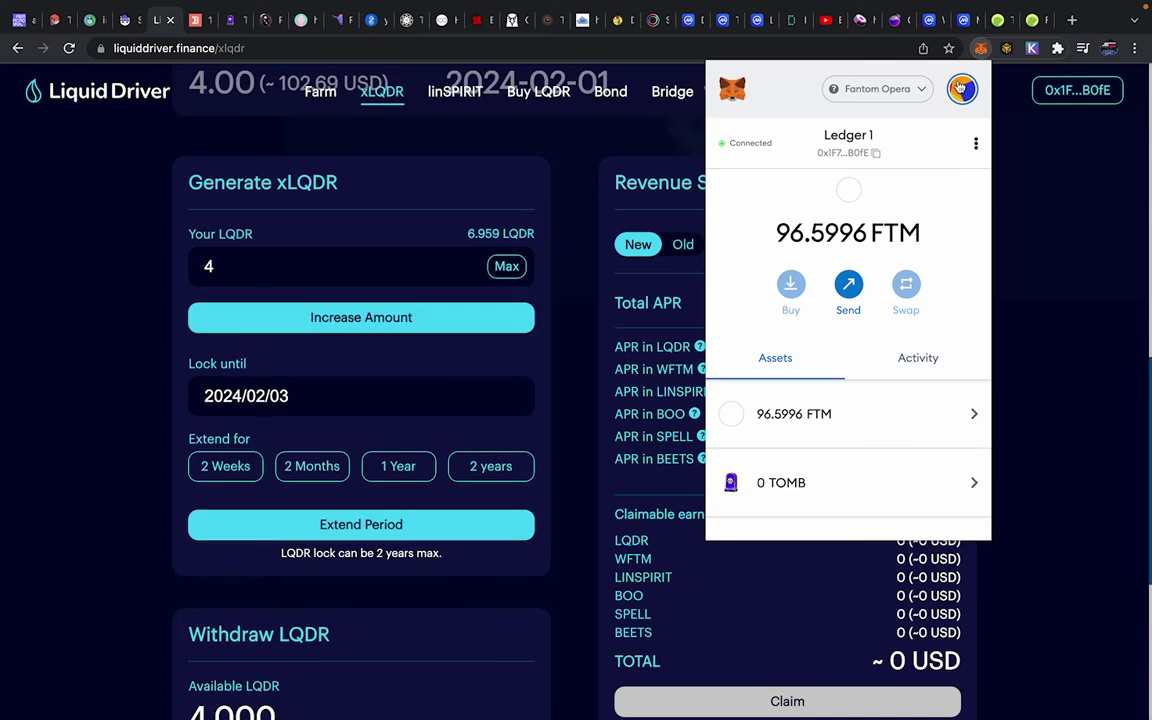
{"action": "left_click", "coordinate": [962, 90]}
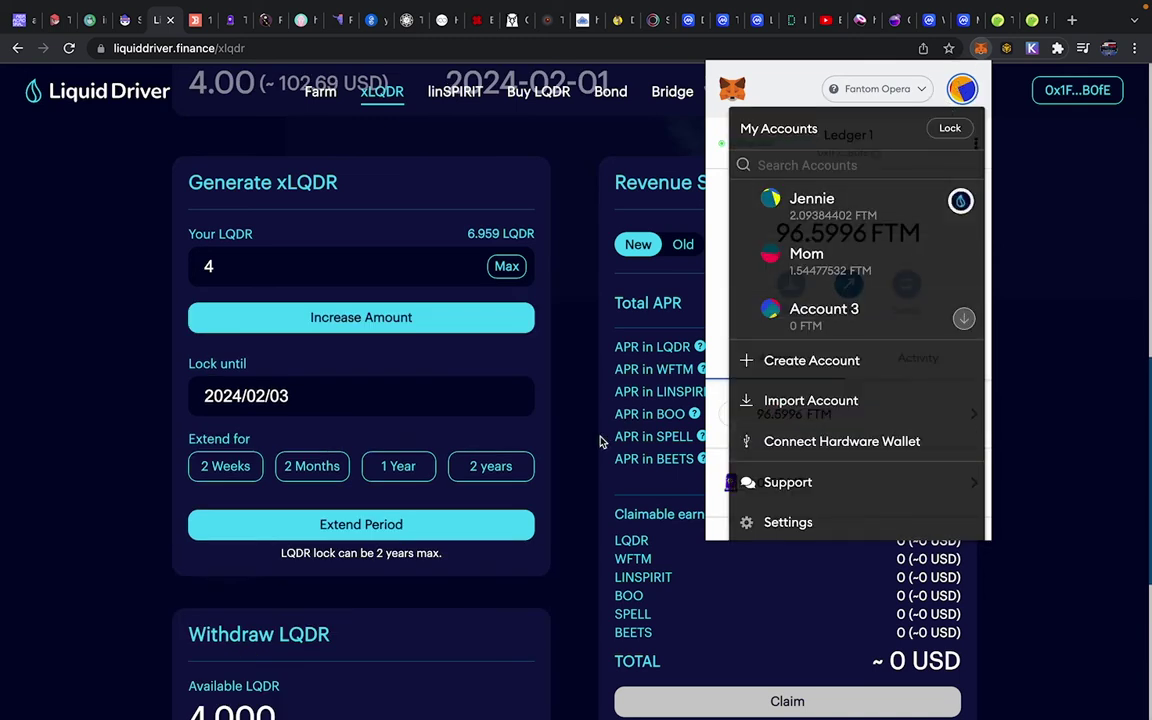
{"action": "scroll", "coordinate": [808, 330], "scroll_direction": "down", "scroll_amount": 5}
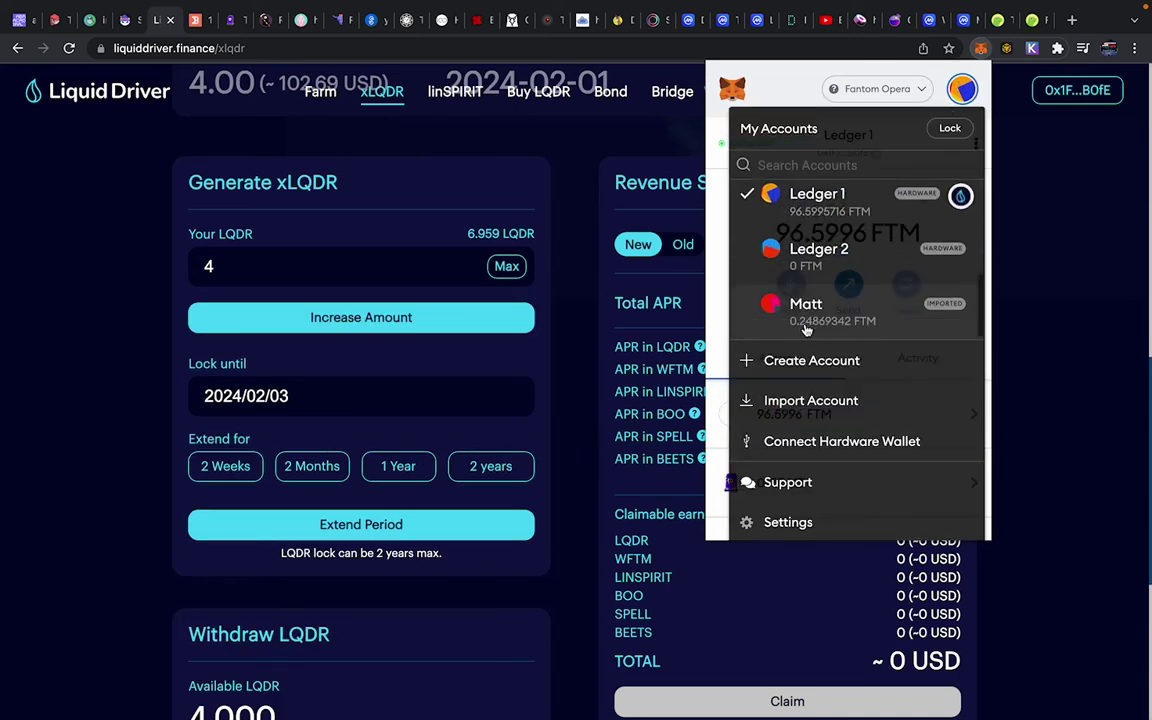
{"action": "left_click", "coordinate": [570, 404]}
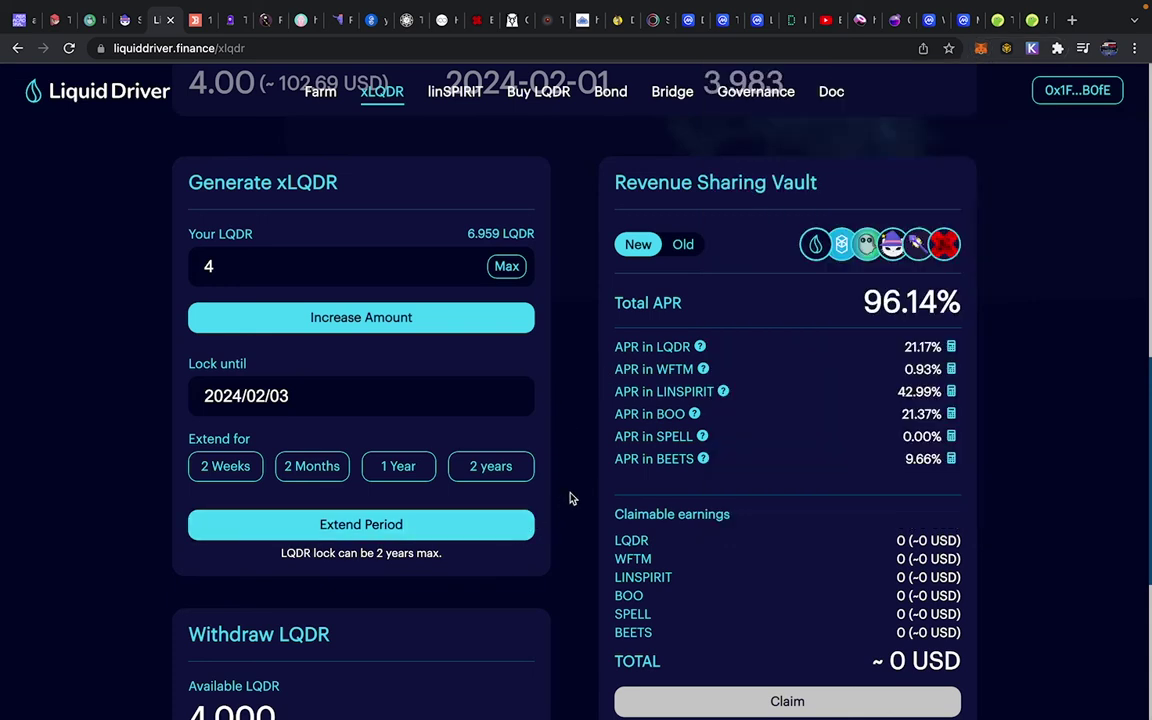
Review the locked LQDR position, unlock date and xLQDR balance, along with the withdrawal section and the Revenue Sharing Vault's APRs and claimable earnings.
{"action": "scroll", "coordinate": [570, 498], "scroll_direction": "up", "scroll_amount": 3}
{"action": "scroll", "coordinate": [568, 496], "scroll_direction": "down", "scroll_amount": 2}
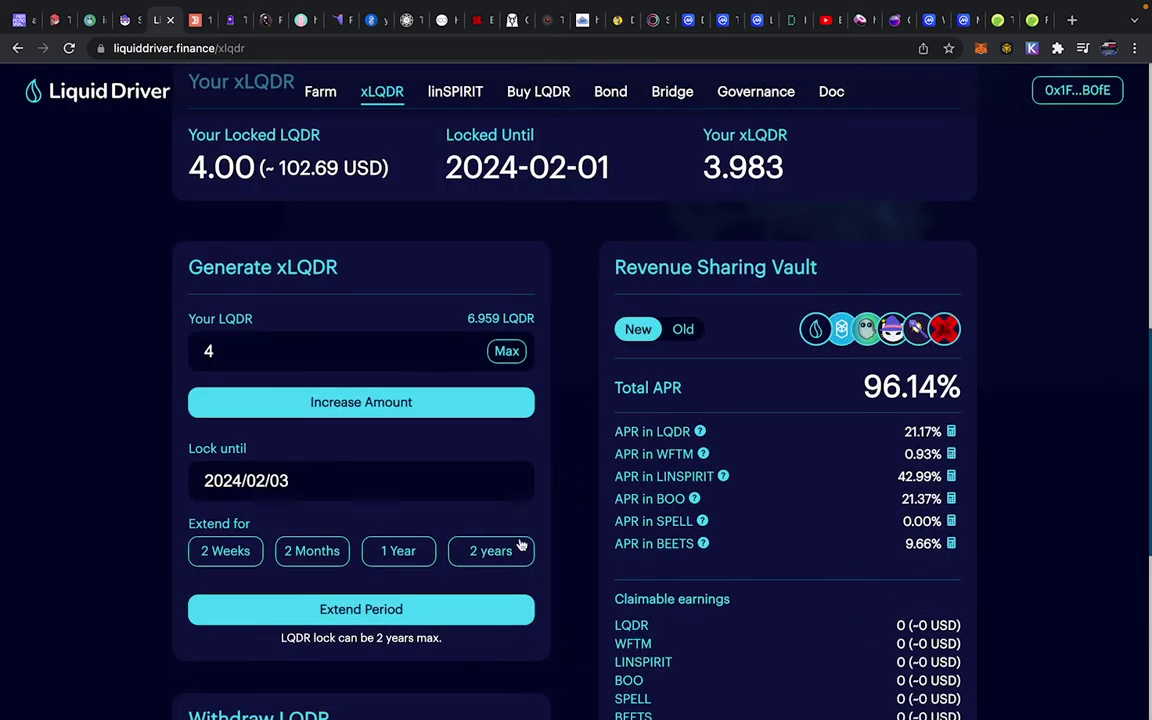
{"action": "scroll", "coordinate": [520, 545], "scroll_direction": "down", "scroll_amount": 2}
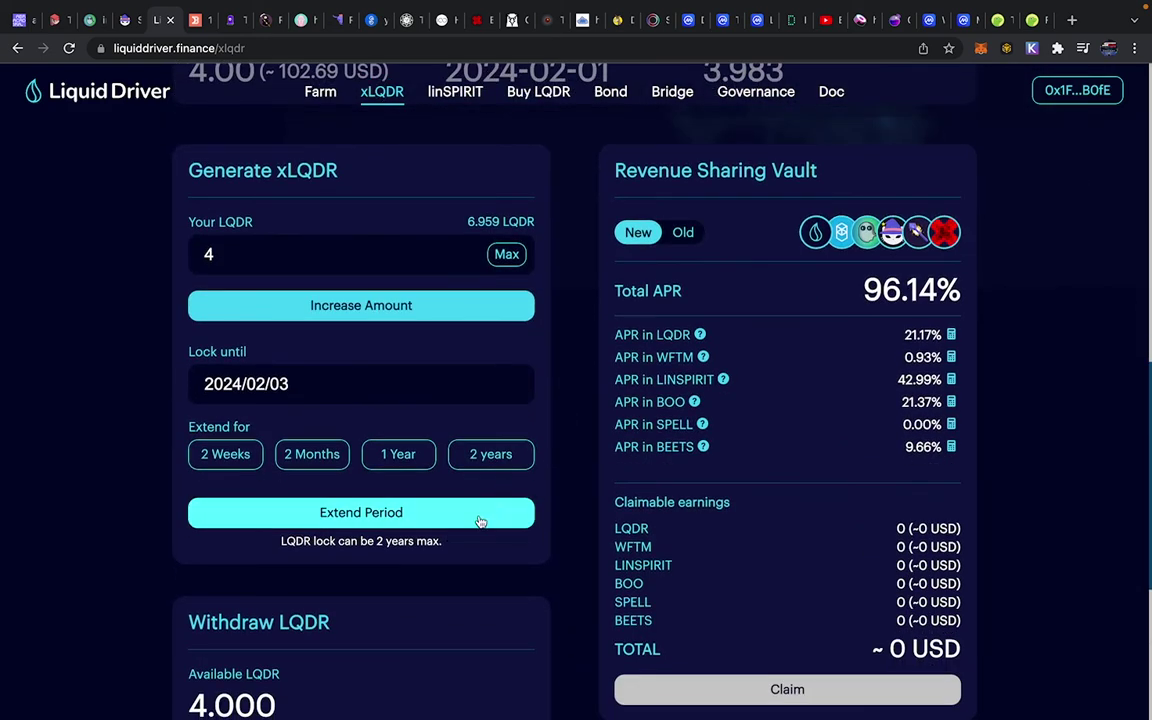
{"action": "scroll", "coordinate": [540, 502], "scroll_direction": "down", "scroll_amount": 3}
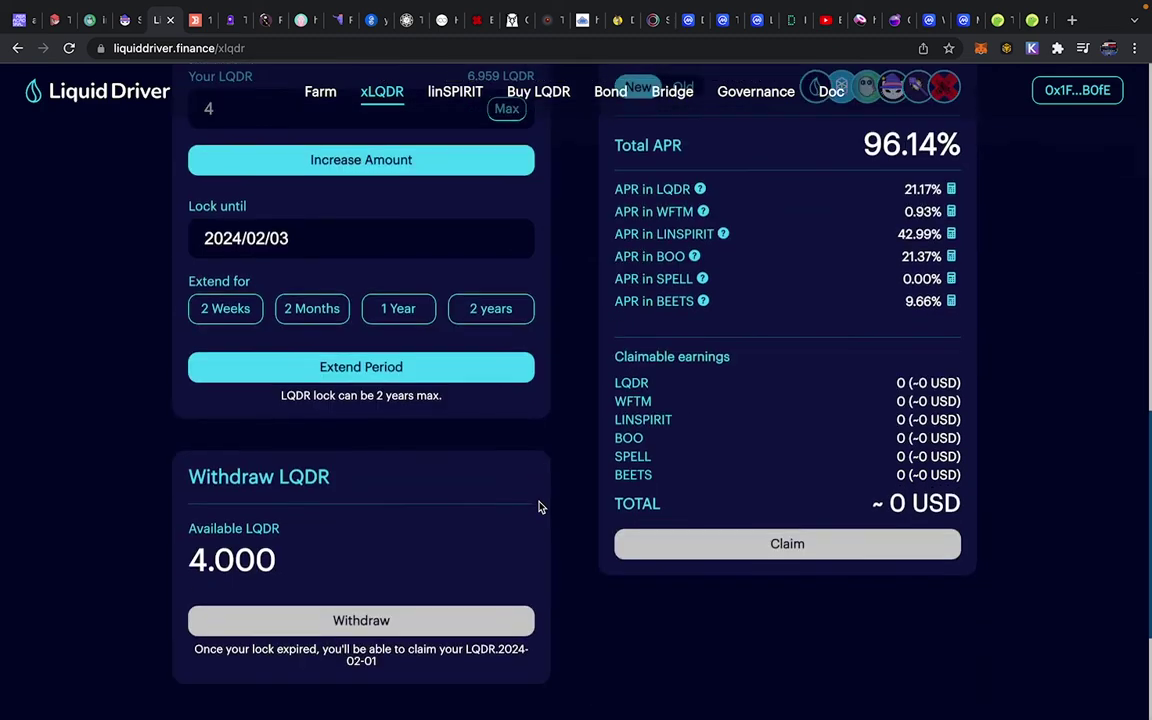
{"action": "scroll", "coordinate": [565, 503], "scroll_direction": "down", "scroll_amount": 2}
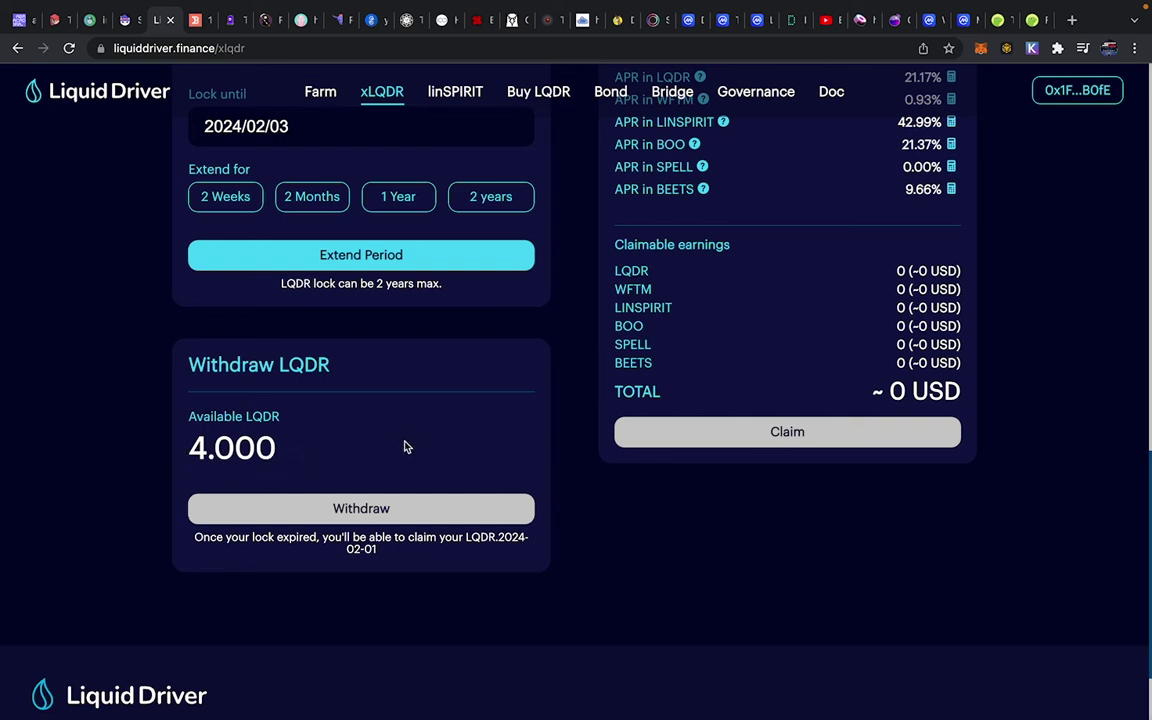
{"action": "scroll", "coordinate": [553, 319], "scroll_direction": "up", "scroll_amount": 3}
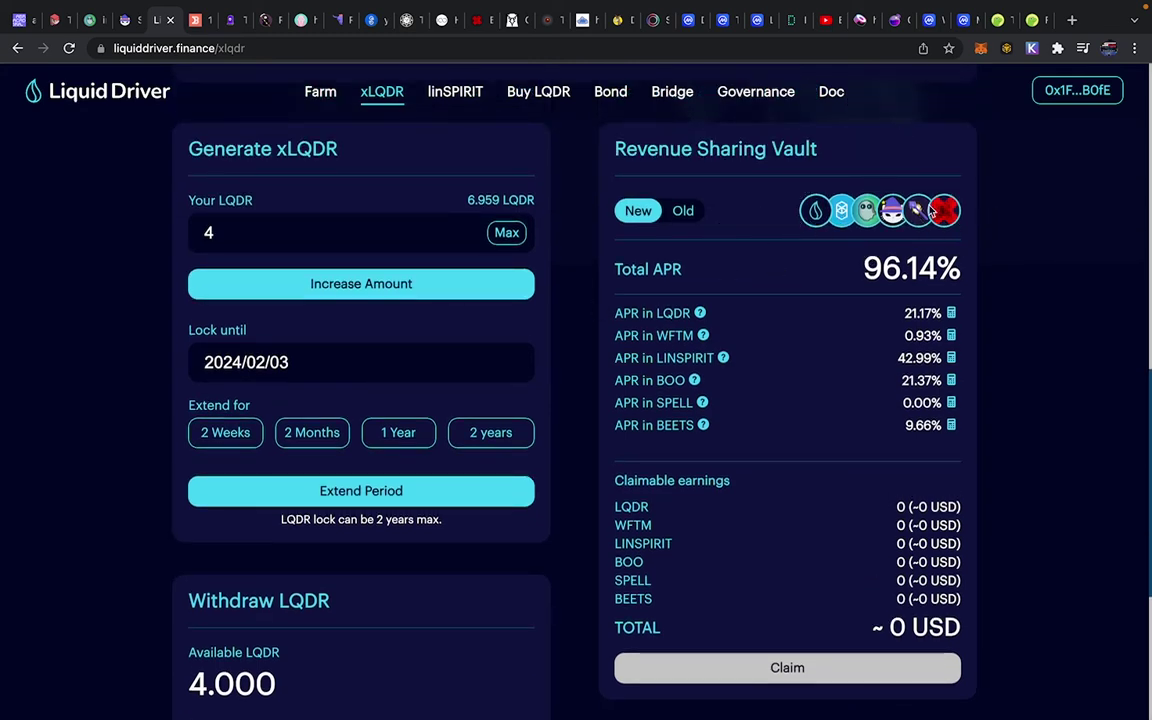
{"action": "scroll", "coordinate": [575, 450], "scroll_direction": "down", "scroll_amount": 2}
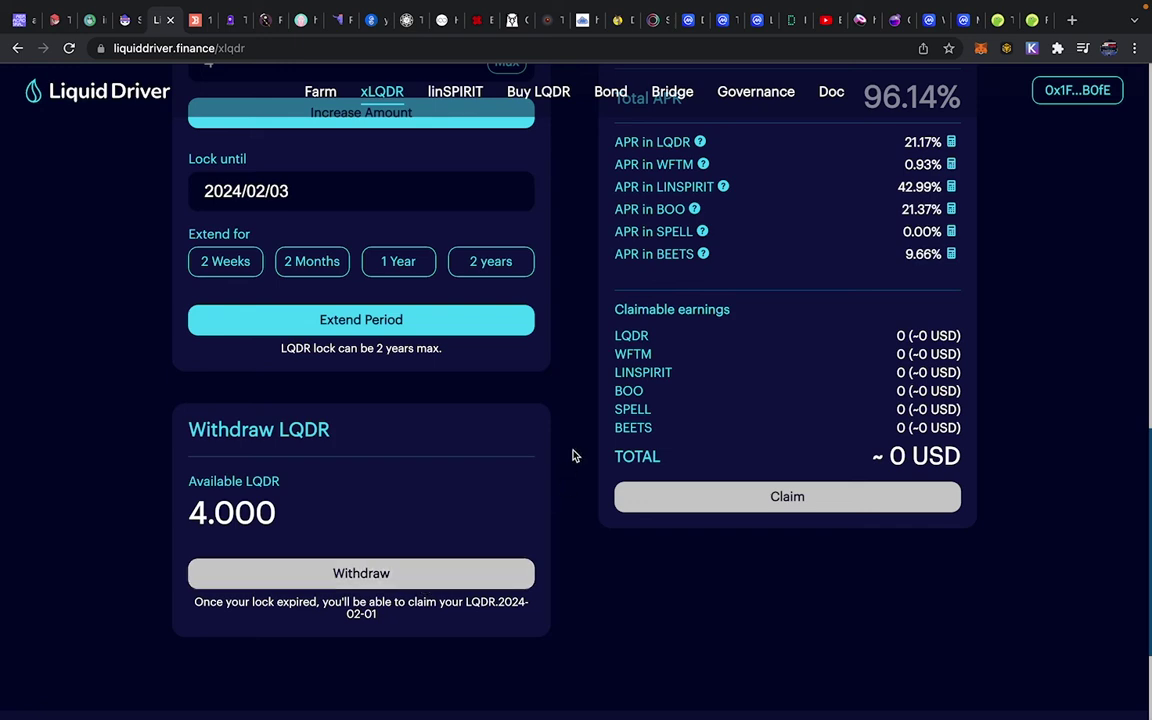
{"action": "scroll", "coordinate": [573, 455], "scroll_direction": "up", "scroll_amount": 4}
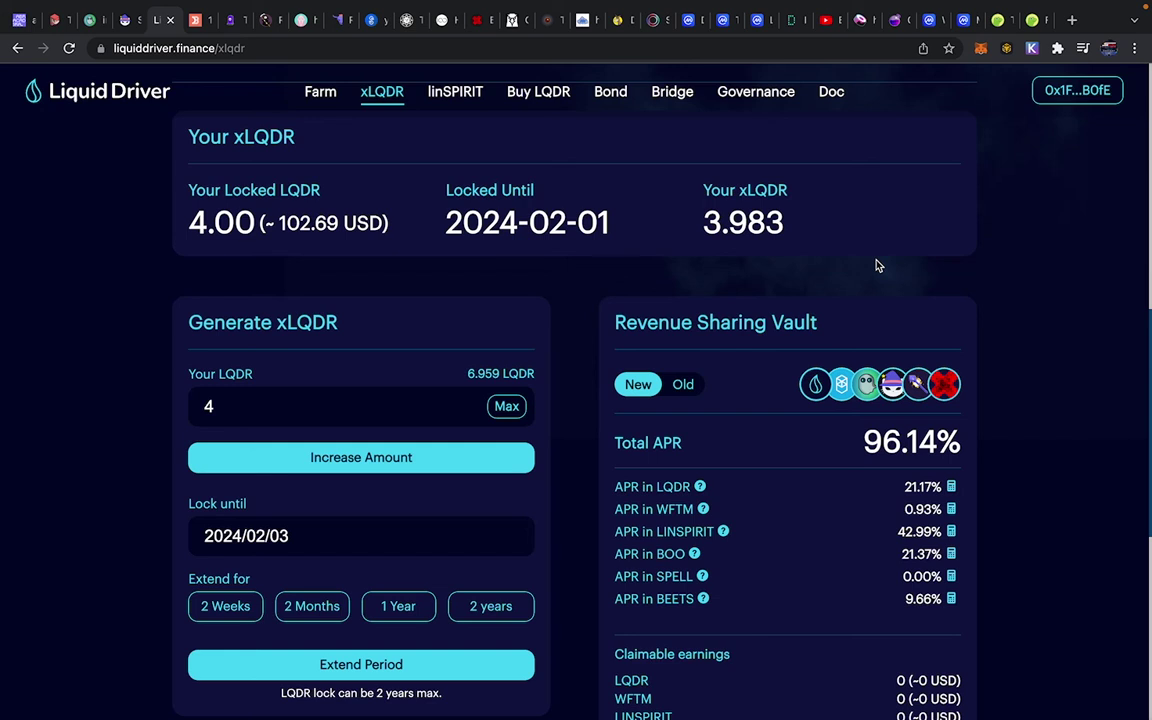
{"action": "scroll", "coordinate": [586, 404], "scroll_direction": "down", "scroll_amount": 2}
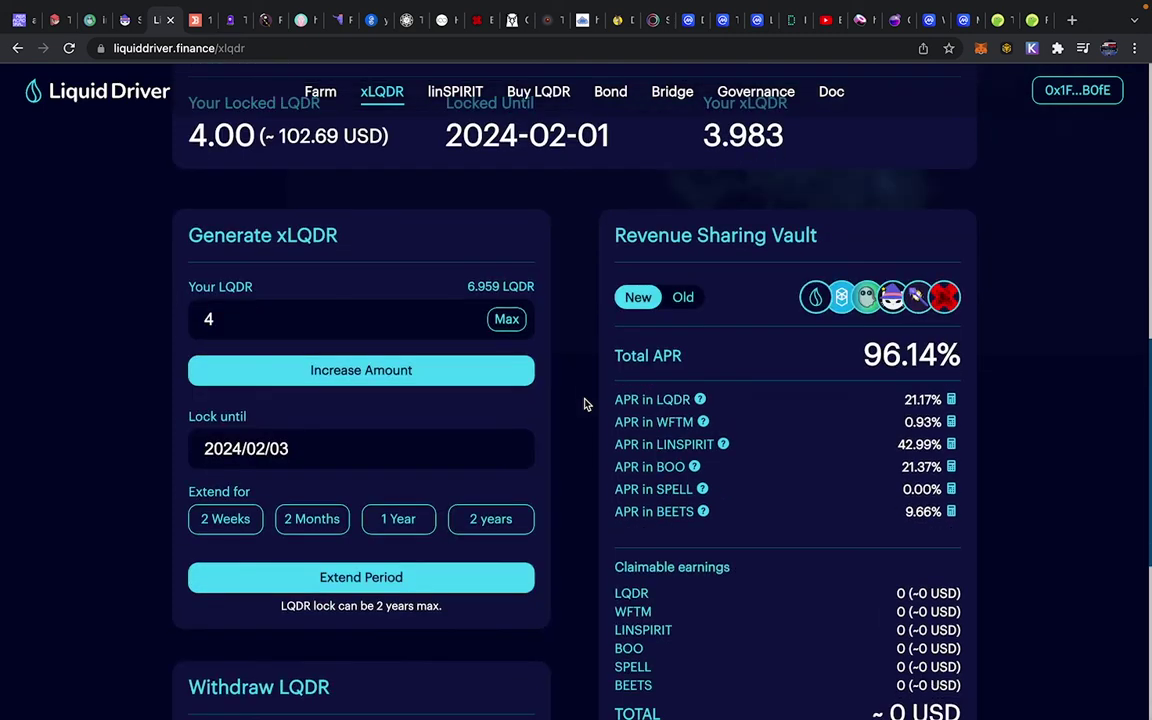
{"action": "scroll", "coordinate": [586, 404], "scroll_direction": "down", "scroll_amount": 5}
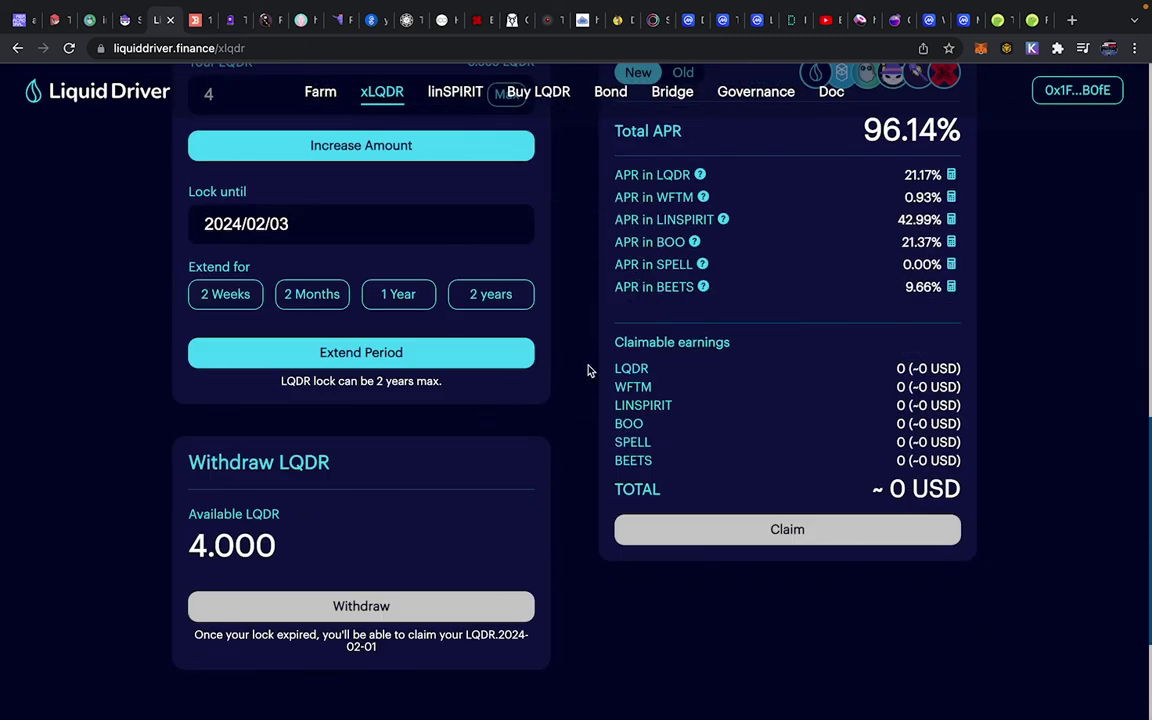
{"action": "scroll", "coordinate": [600, 365], "scroll_direction": "up", "scroll_amount": 5}
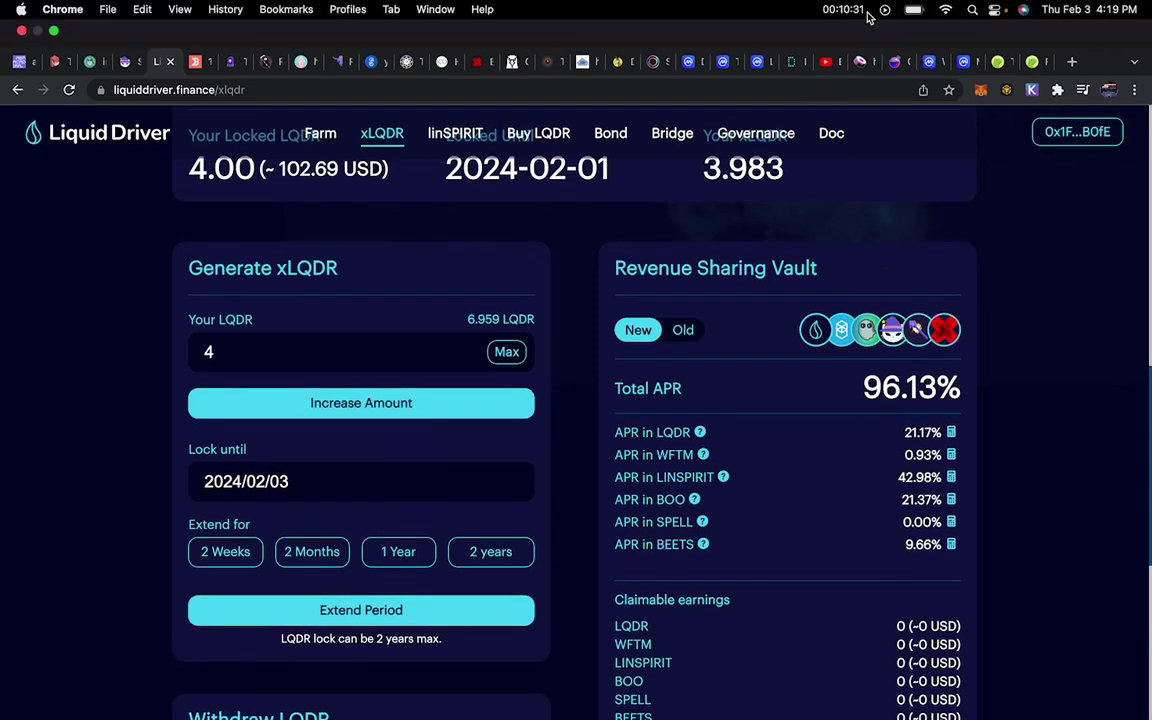
{"action": "left_click", "coordinate": [886, 10]}
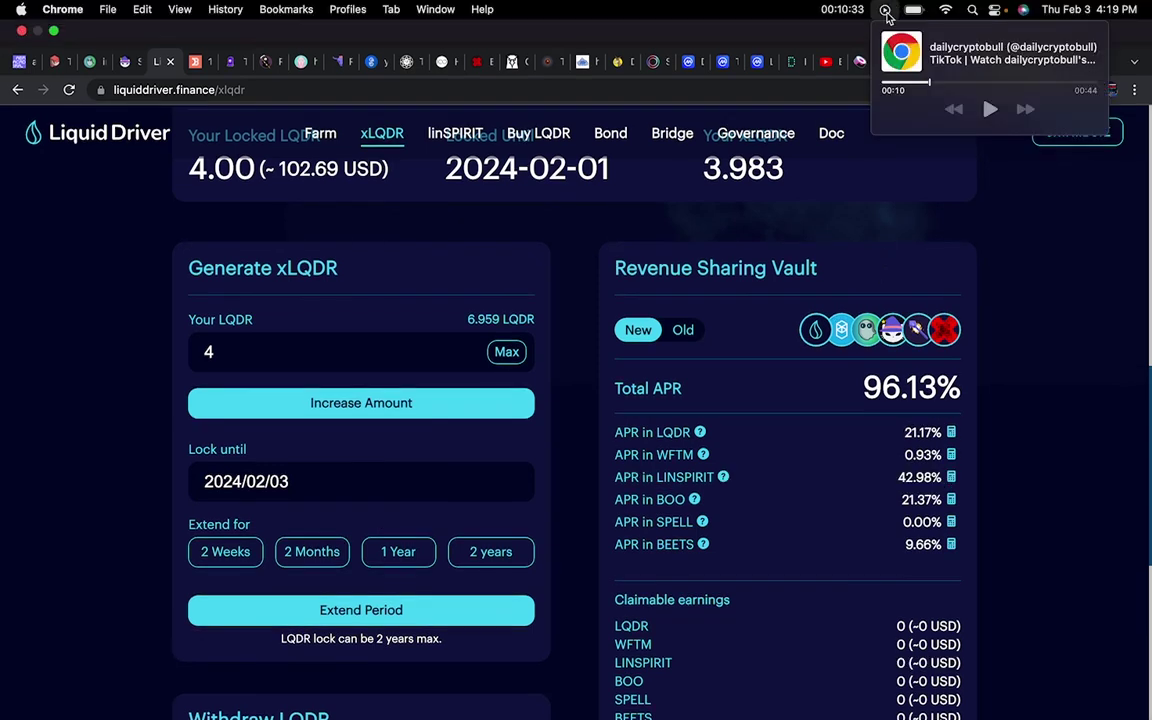